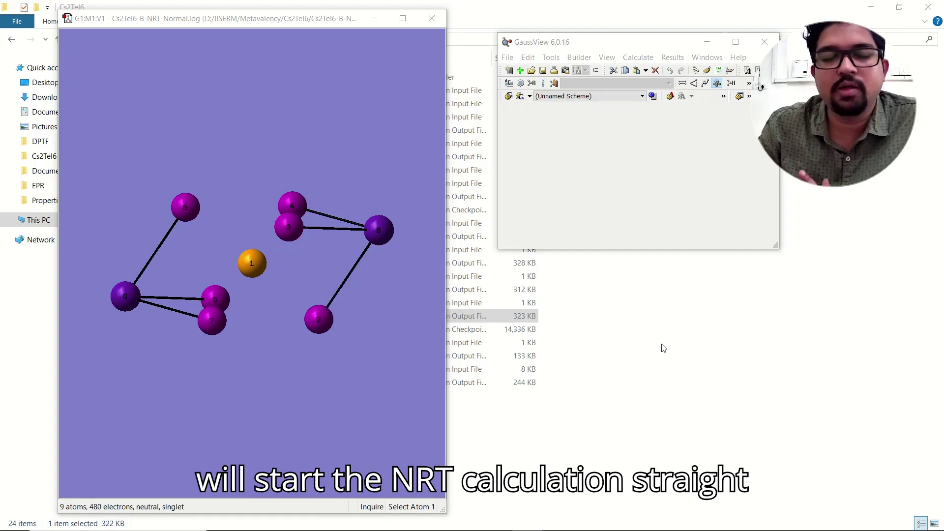
Open the input file Cs2TeI6-B-NRT-Normal.com from the Cs2TeI6 folder in Notepad++
click(727, 340)
click(241, 302)
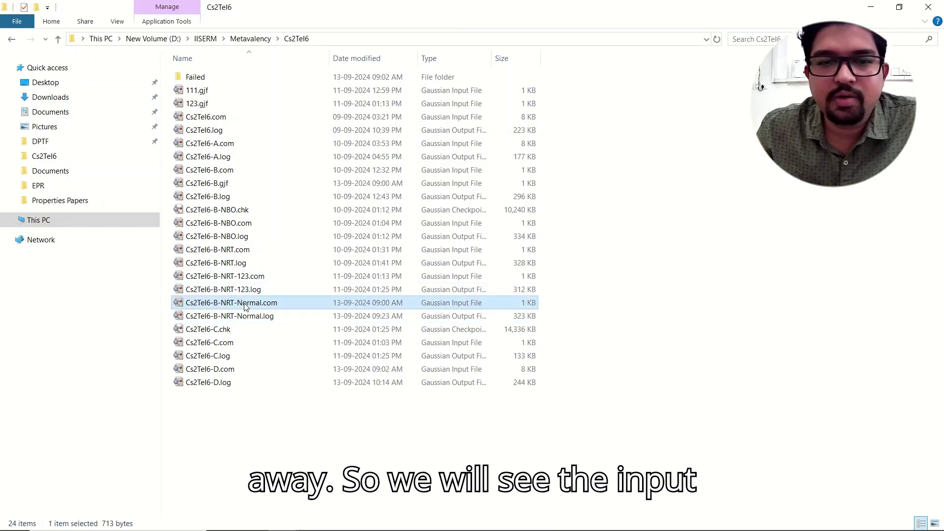
right_click(244, 303)
click(305, 84)
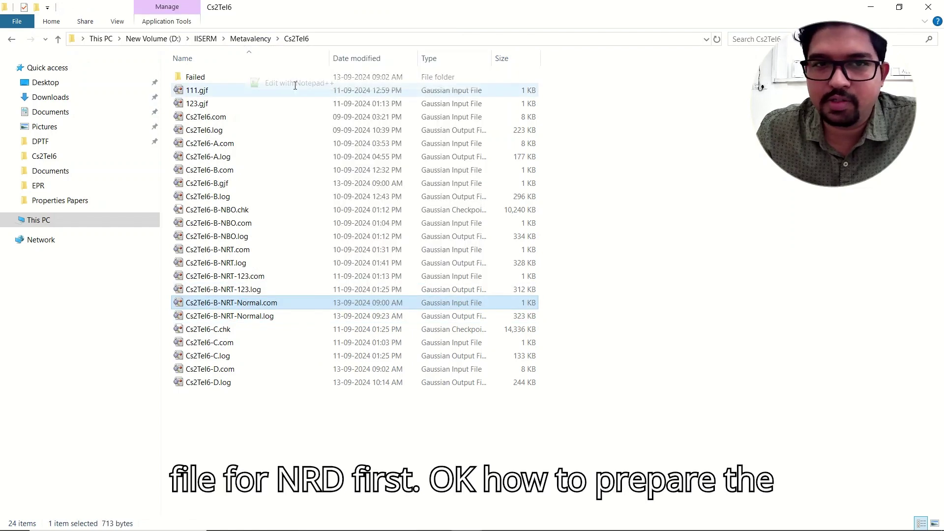
Examine the route line's keywords: the m062x/Def2TZVP method and basis set, POP=NBO7Read, int=superfine and EmpiricalDispersion=GD3
drag(211, 62, 416, 97)
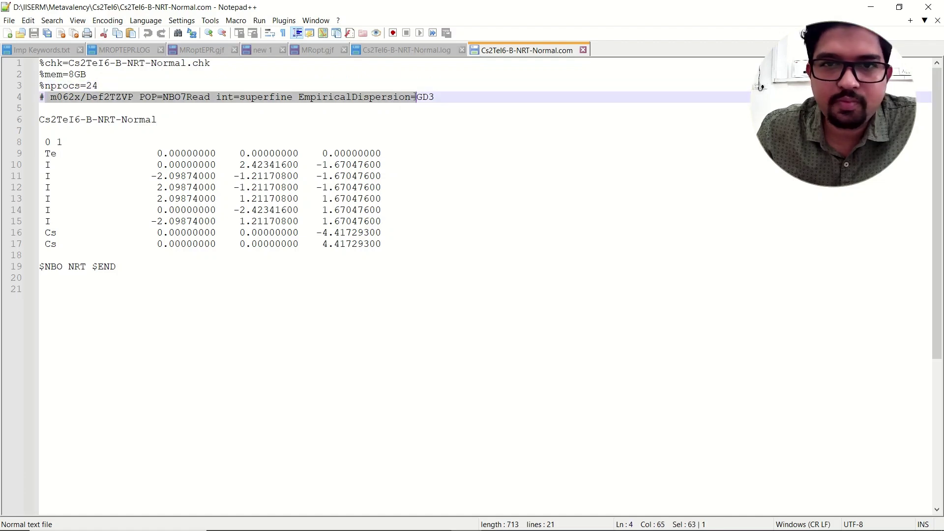
click(50, 97)
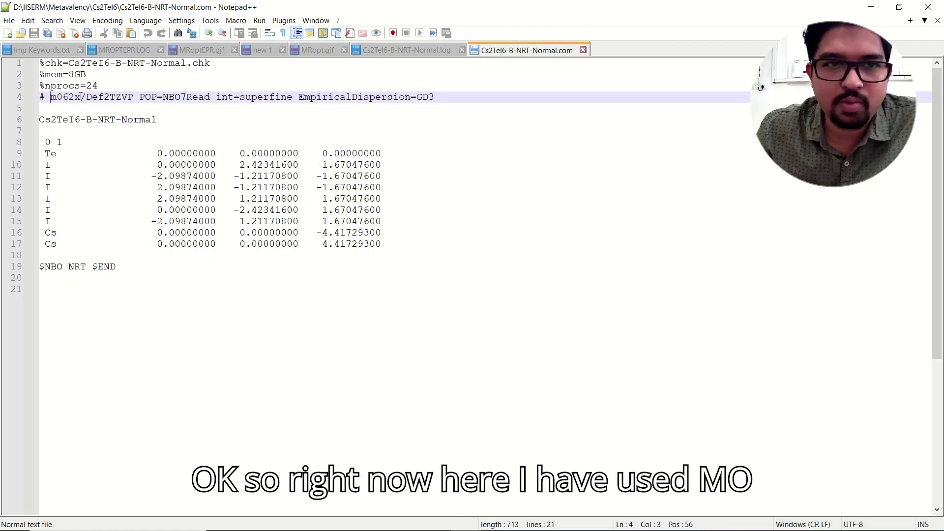
drag(80, 97, 51, 98)
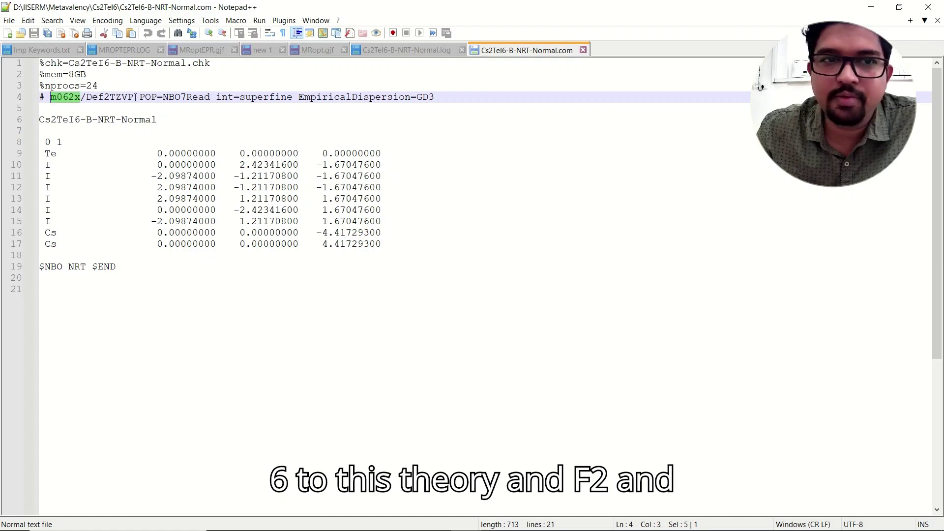
drag(133, 97, 51, 98)
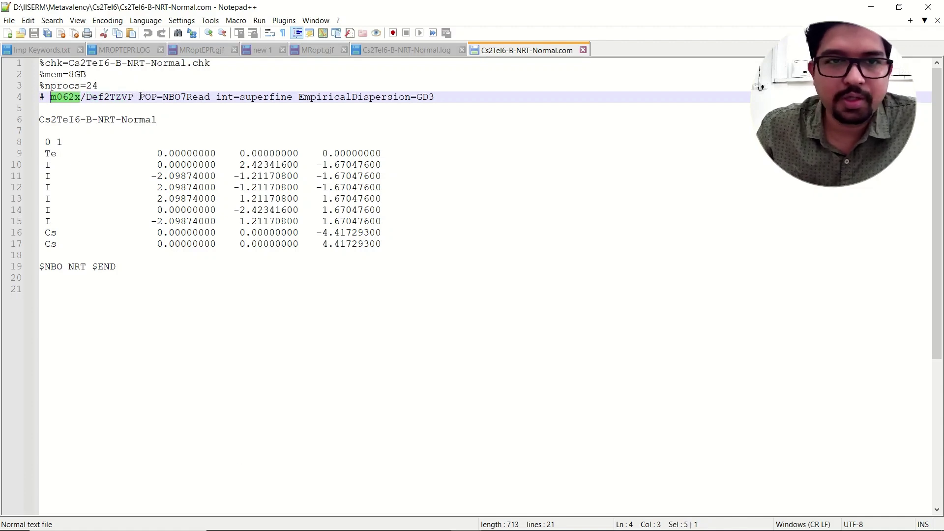
drag(140, 97, 210, 97)
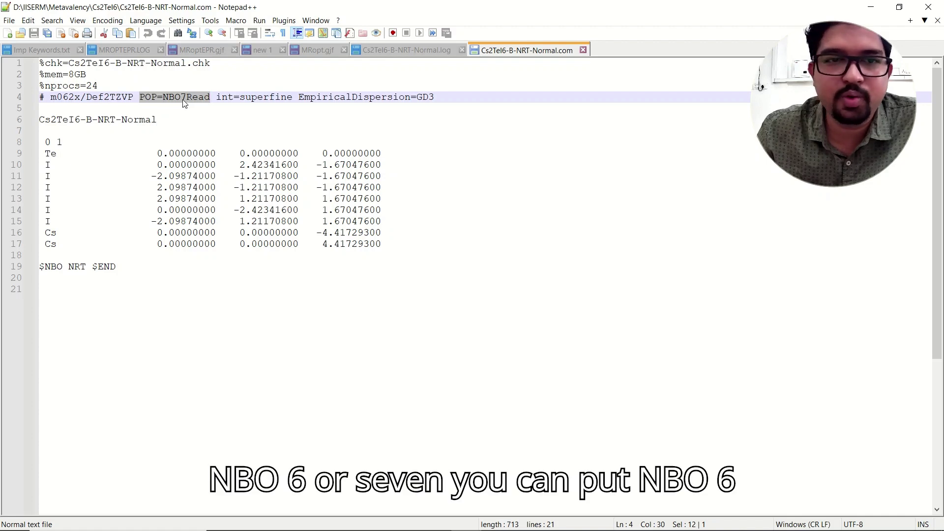
click(211, 97)
drag(215, 97, 435, 97)
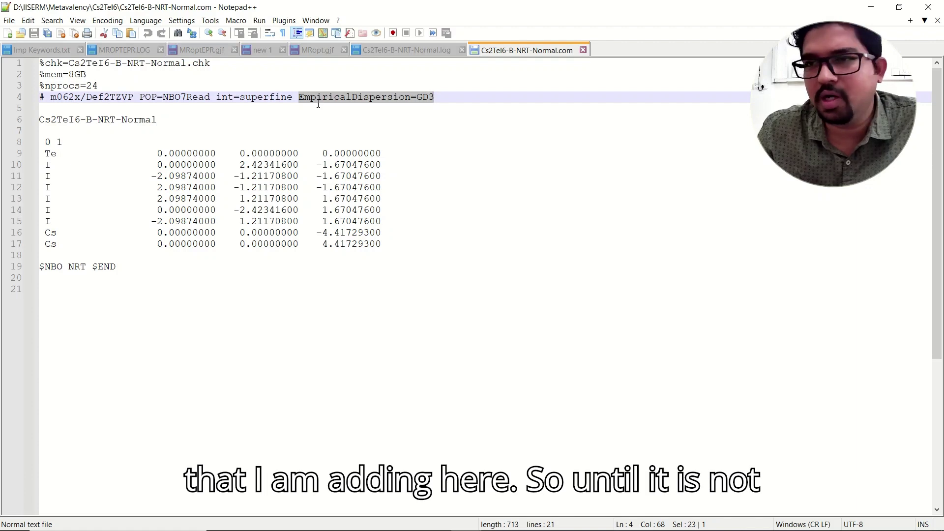
drag(216, 97, 432, 103)
drag(142, 97, 210, 97)
click(187, 97)
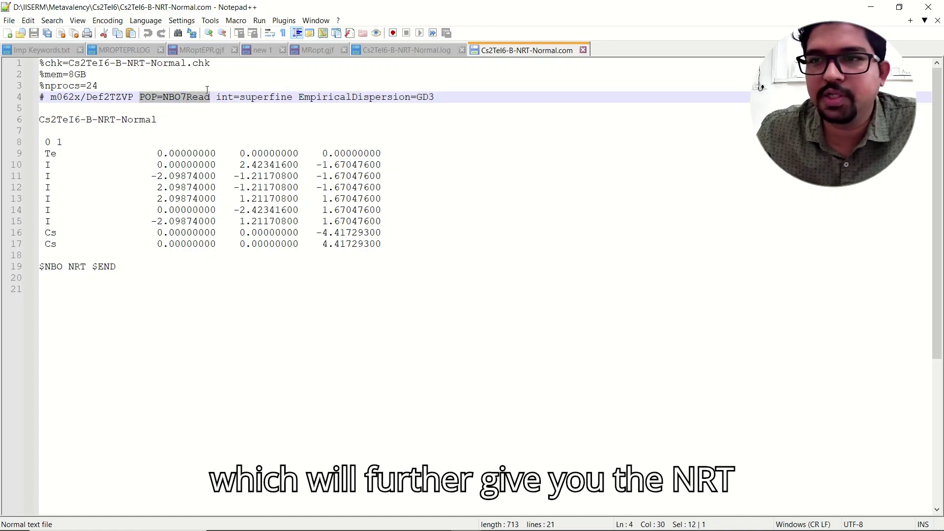
Review the title line with its surrounding blank lines, and the molecule's charge and multiplicity values
click(163, 124)
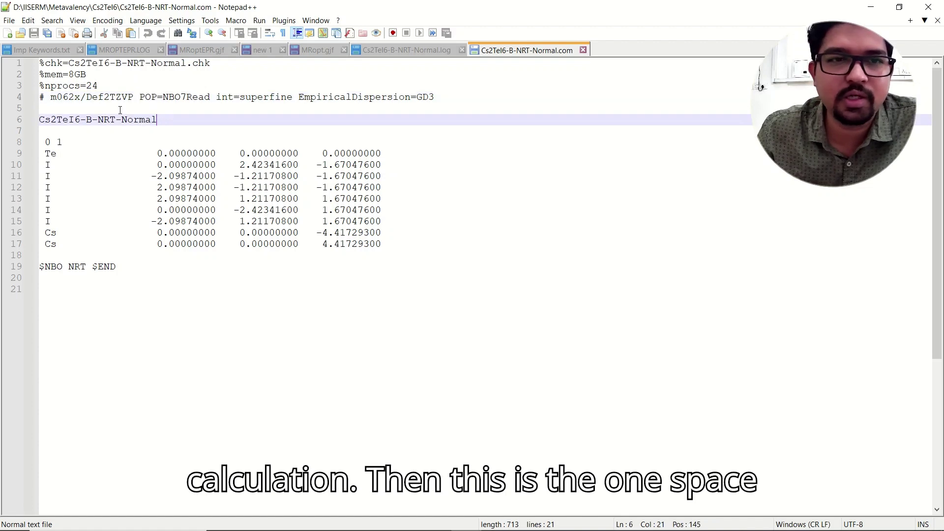
click(94, 107)
click(42, 120)
click(43, 131)
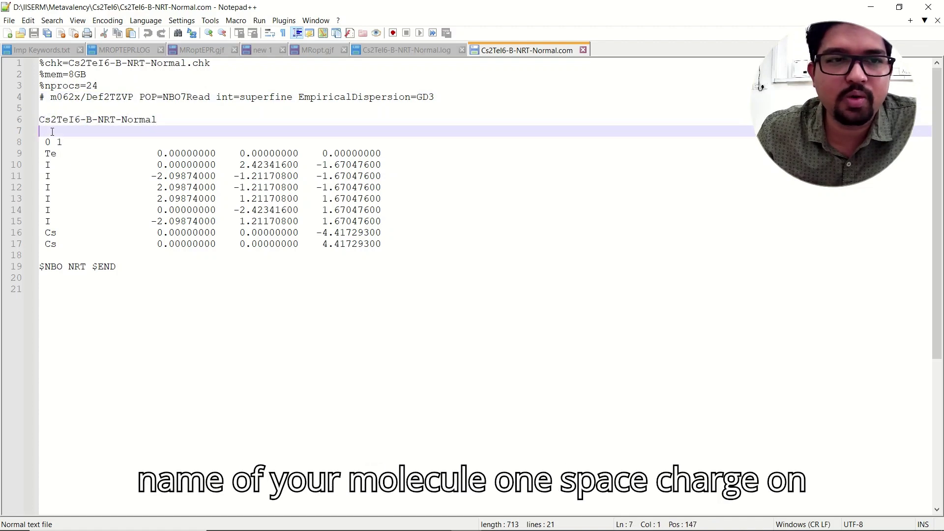
double_click(47, 142)
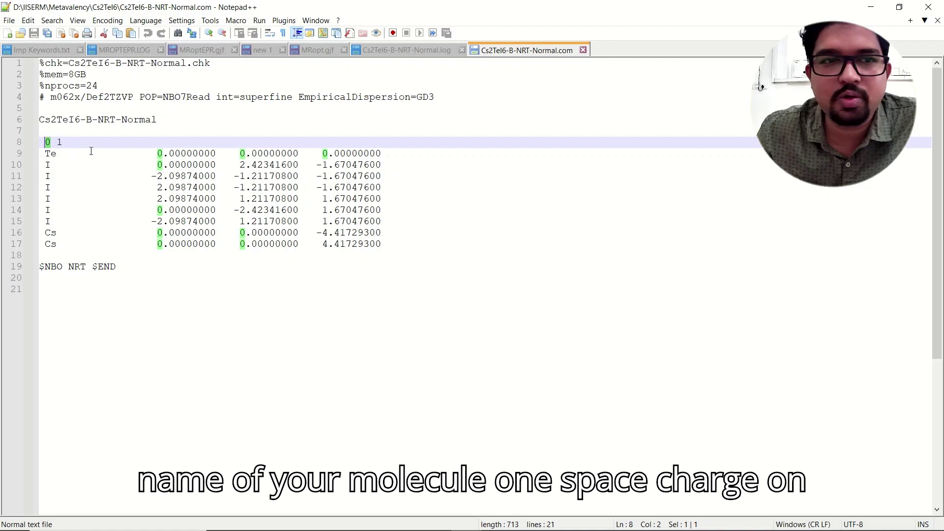
click(63, 142)
double_click(62, 143)
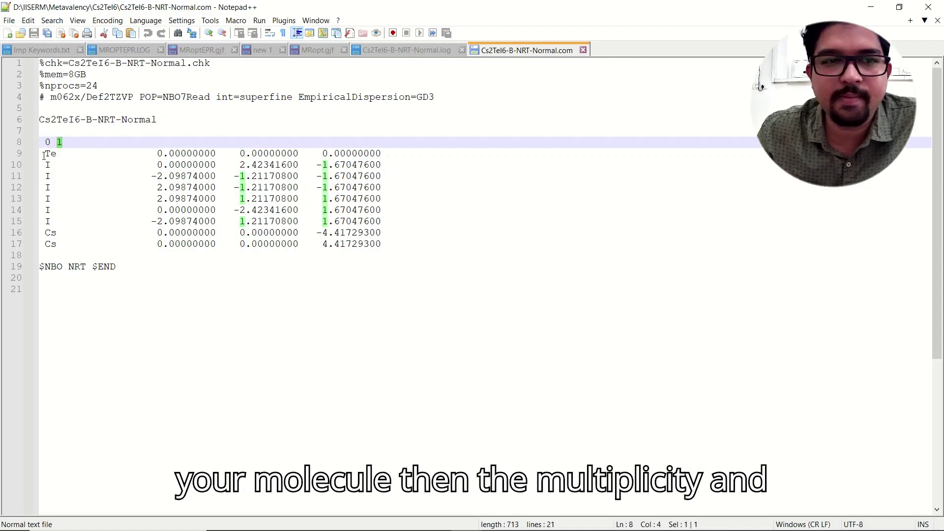
Review the atomic coordinate block, the blank line after it and the $NBO NRT $END keyword line
drag(40, 153, 389, 242)
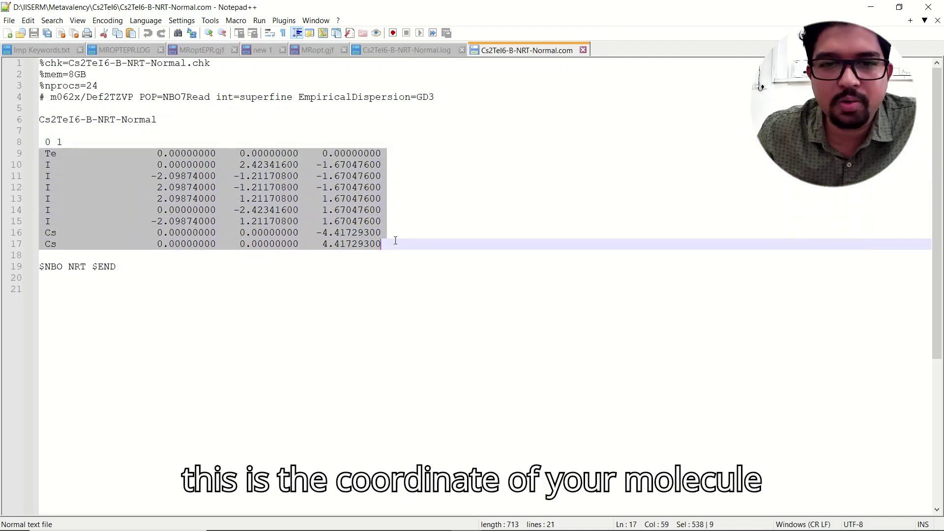
click(62, 256)
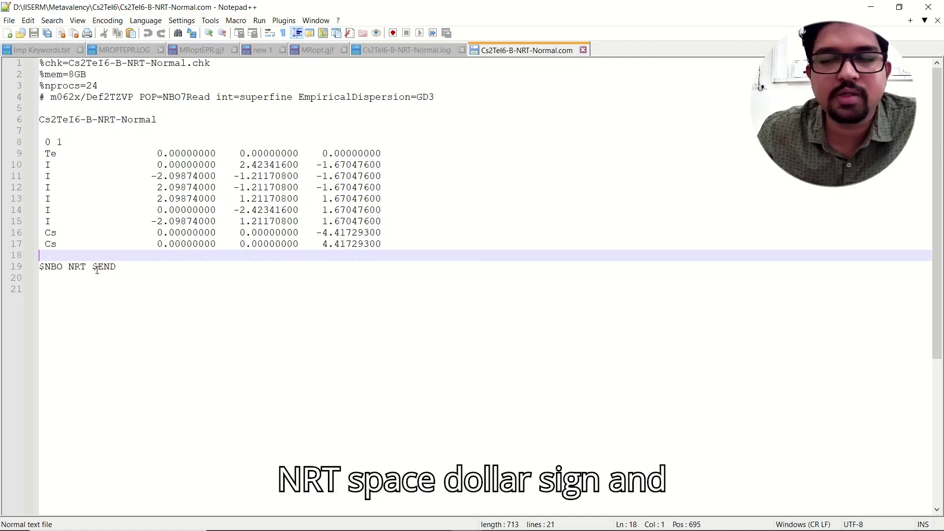
drag(138, 266, 37, 267)
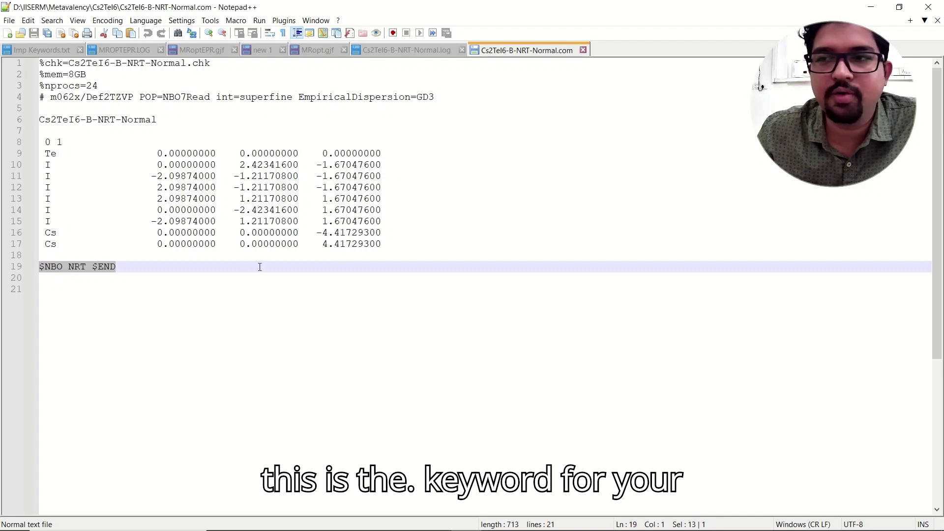
click(213, 264)
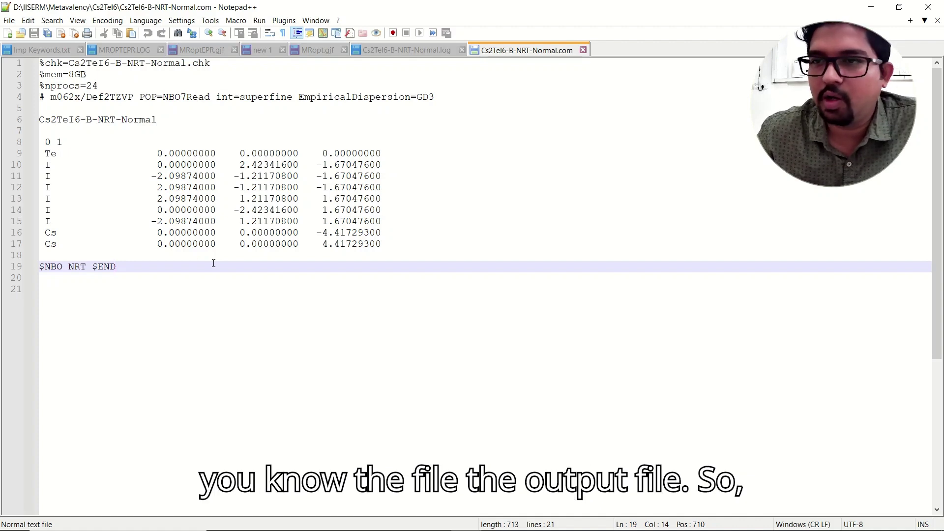
click(187, 210)
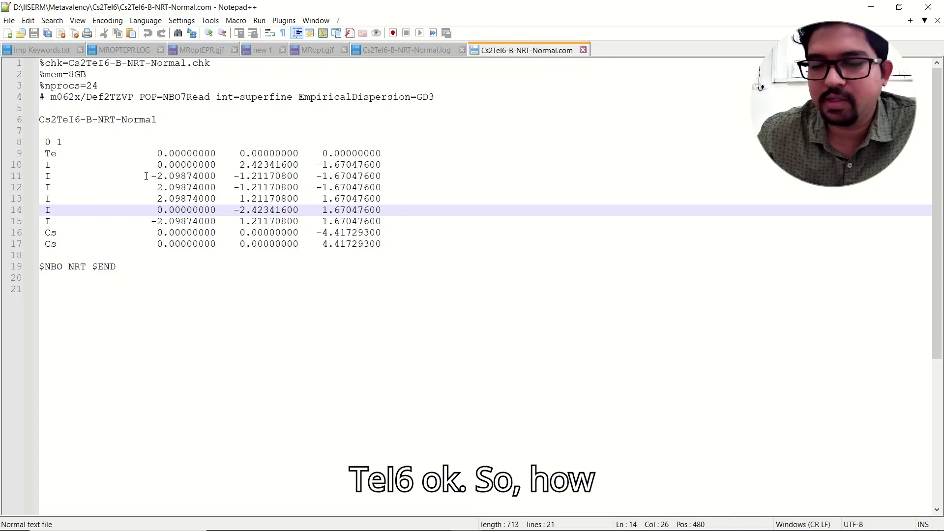
Open Cs2TeI6-B-NRT-Normal.log in GaussView and orient the molecule so the central tellurium atom is exposed
click(870, 8)
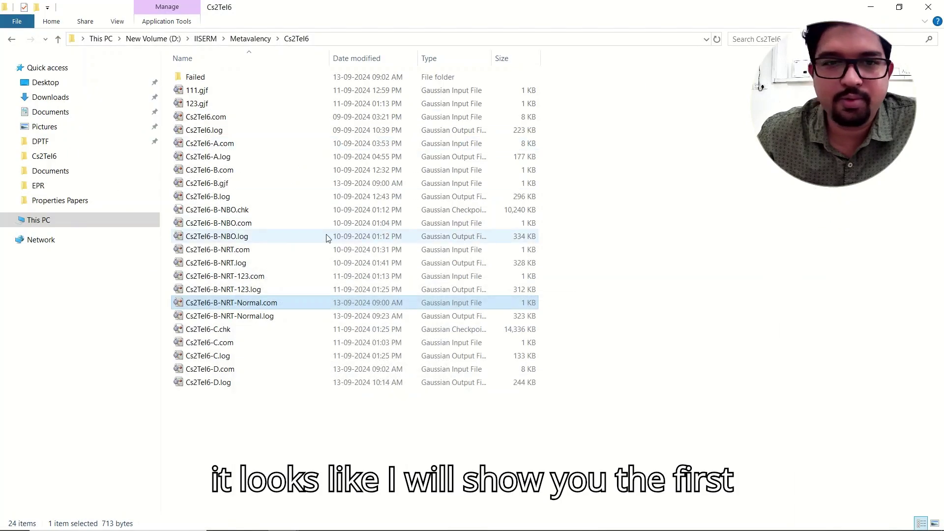
double_click(264, 318)
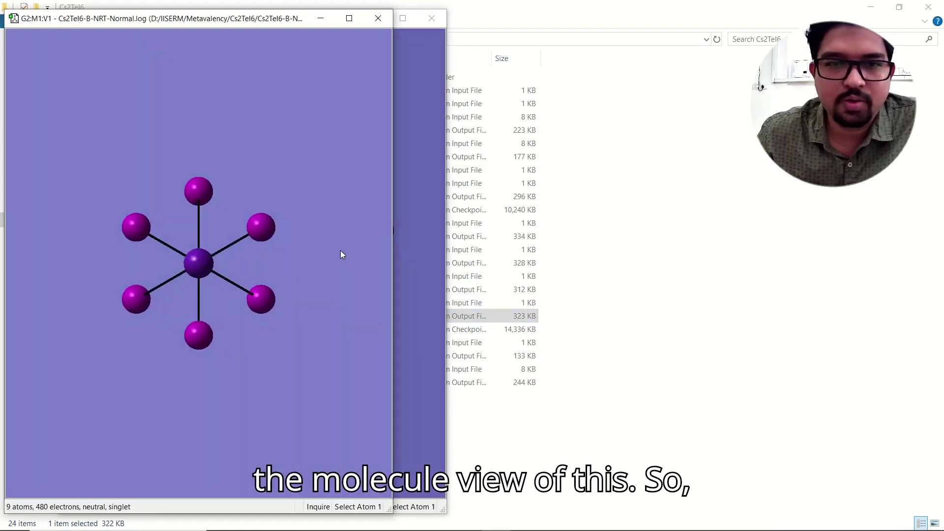
drag(265, 250, 316, 190)
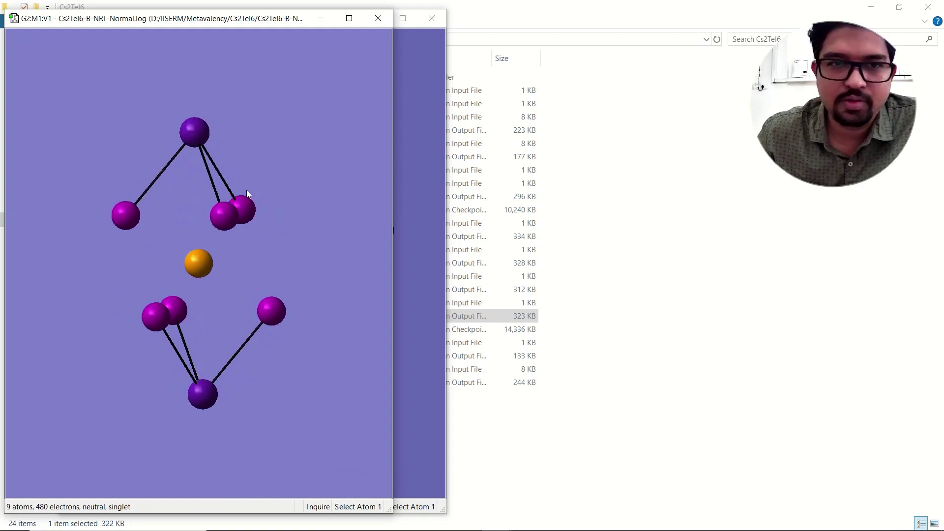
Measure the distance between iodine atom 2 and the central tellurium atom, and close this duplicate molecule window
click(128, 216)
click(198, 264)
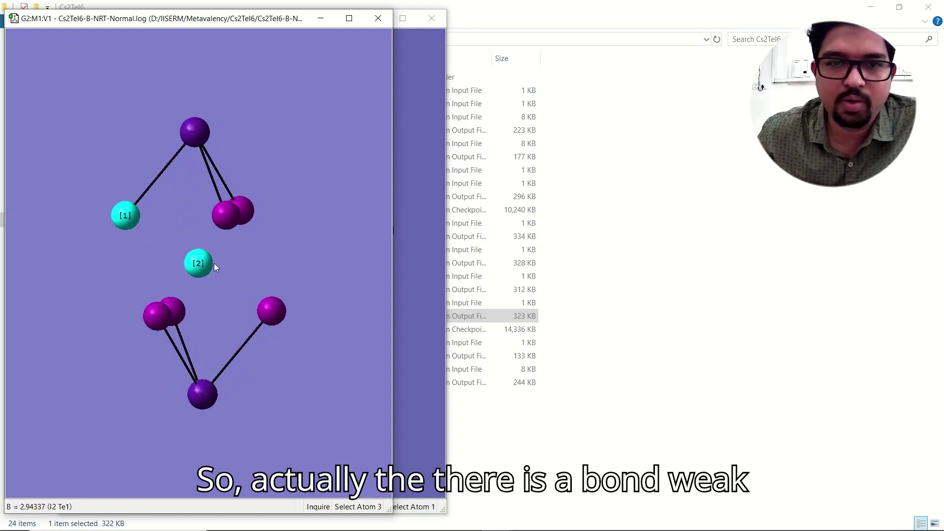
click(158, 228)
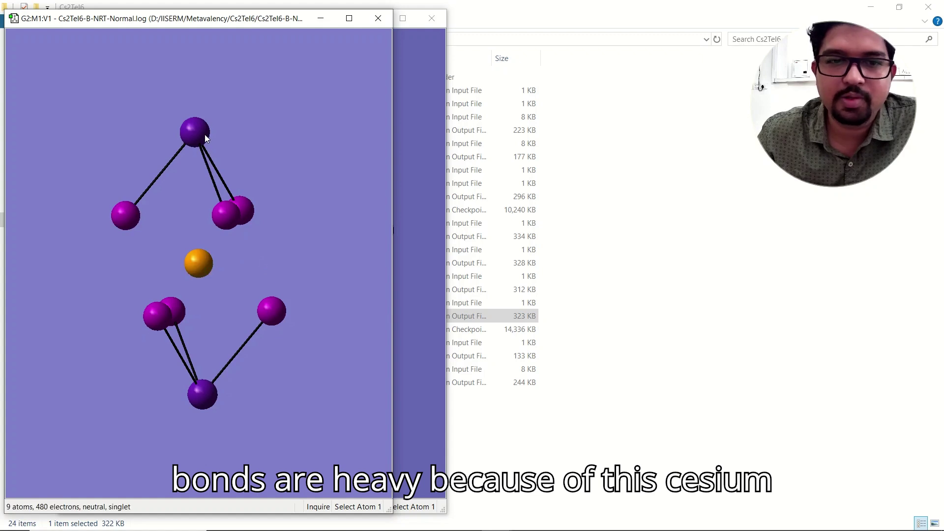
mouse_move(249, 204)
mouse_down()
mouse_move(258, 202)
mouse_move(248, 207)
mouse_up()
click(128, 213)
click(198, 263)
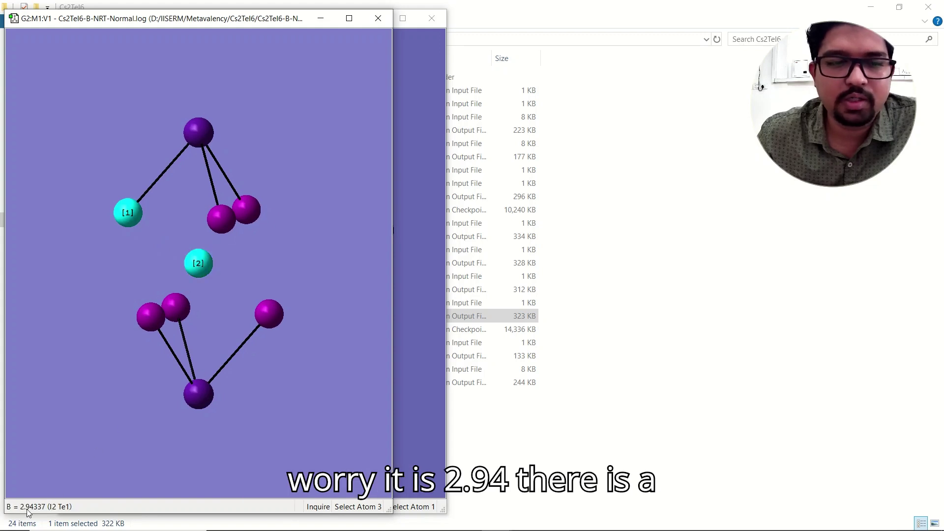
click(170, 263)
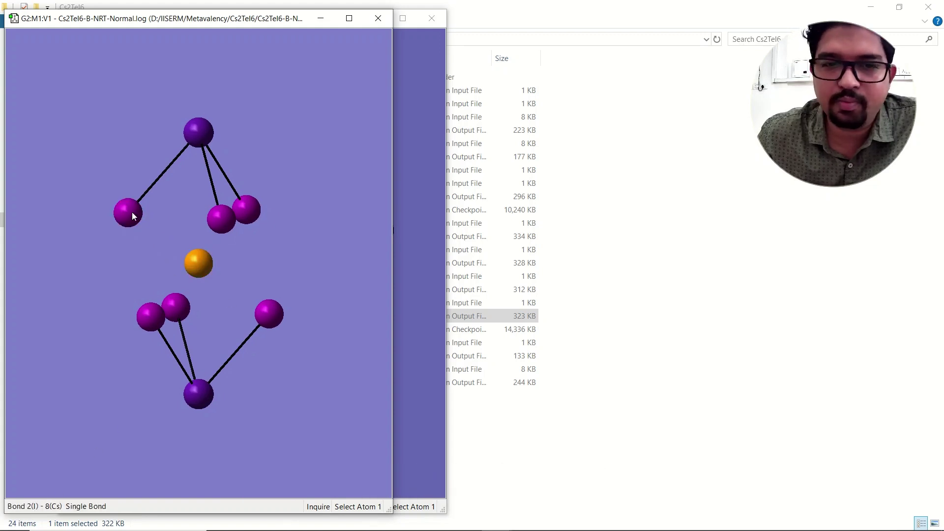
mouse_move(216, 225)
mouse_down()
mouse_move(246, 241)
mouse_move(217, 250)
mouse_move(223, 238)
mouse_move(208, 220)
mouse_move(152, 208)
mouse_move(176, 225)
mouse_move(173, 235)
mouse_move(206, 217)
mouse_move(220, 232)
mouse_up()
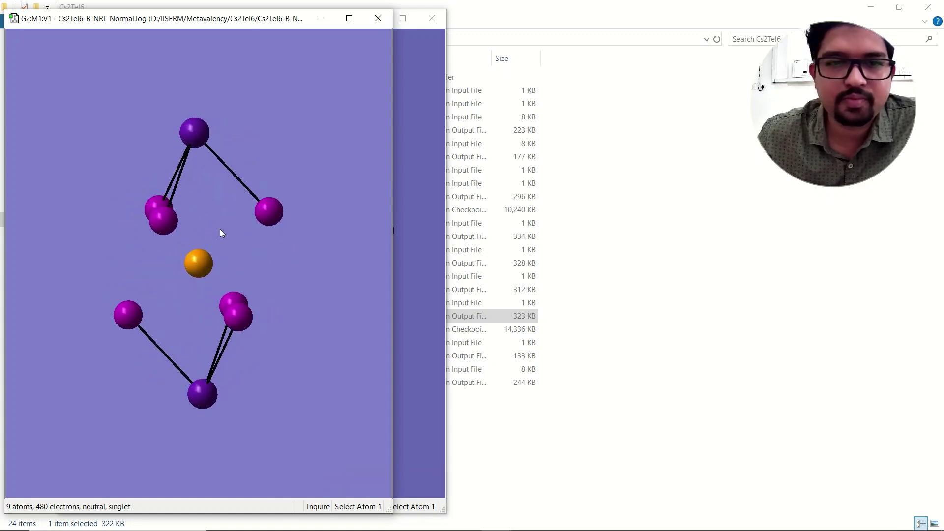
click(381, 22)
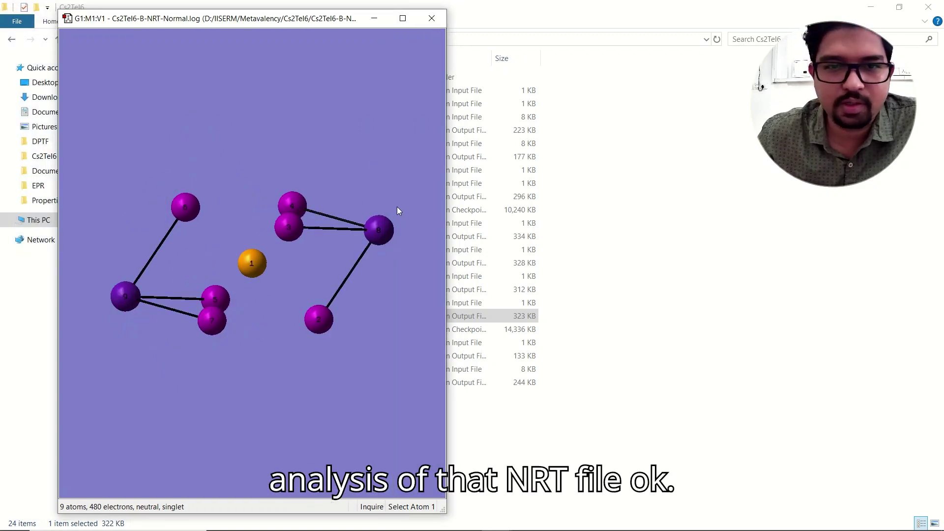
Switch to Notepad++ and highlight the TOPO matrix for the leading resonance structure in Cs2TeI6-B-NRT-Normal.log
click(466, 521)
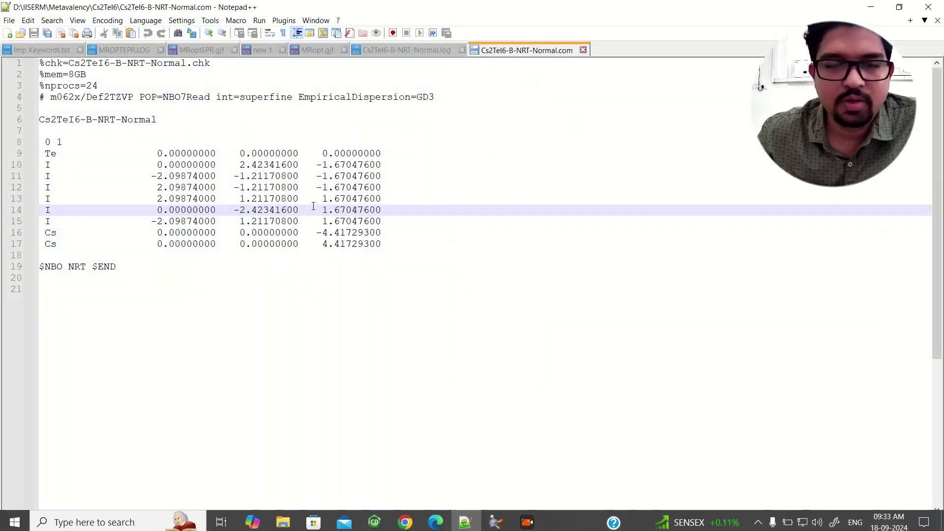
click(441, 53)
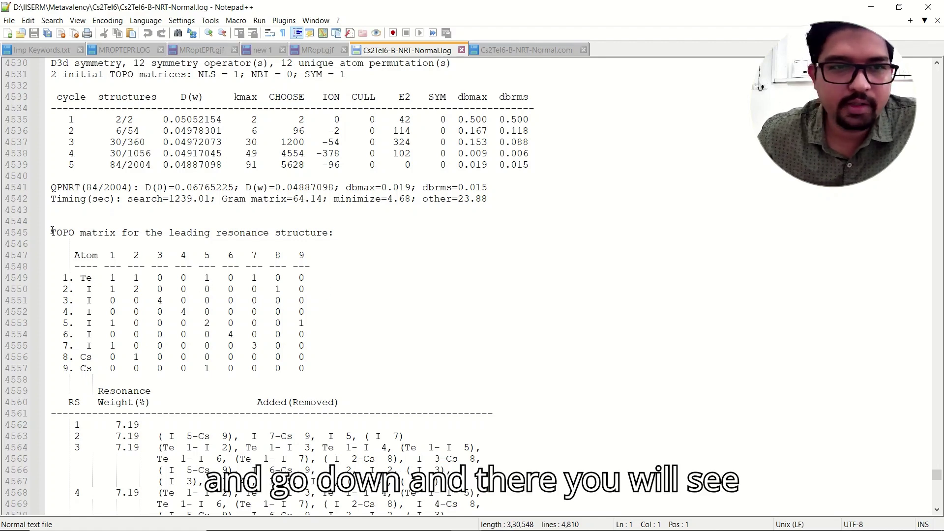
drag(47, 231, 327, 366)
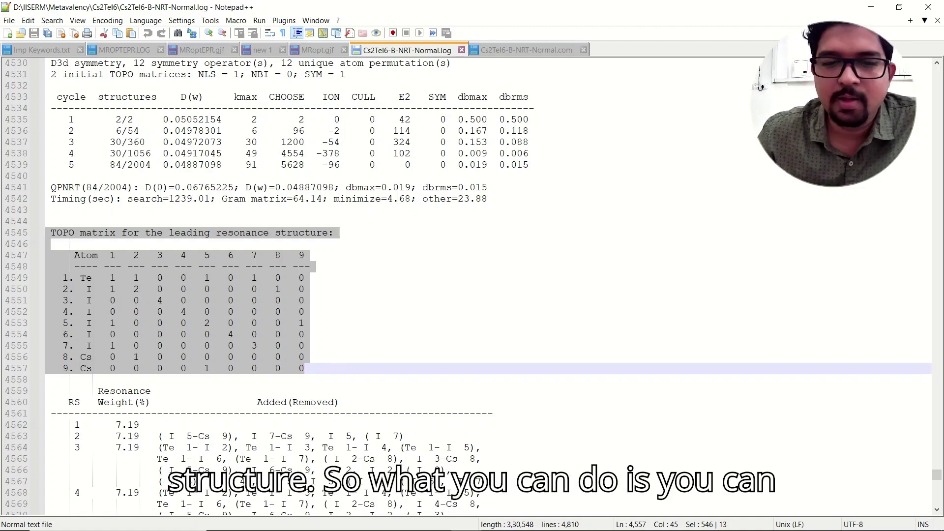
mouse_move(405, 526)
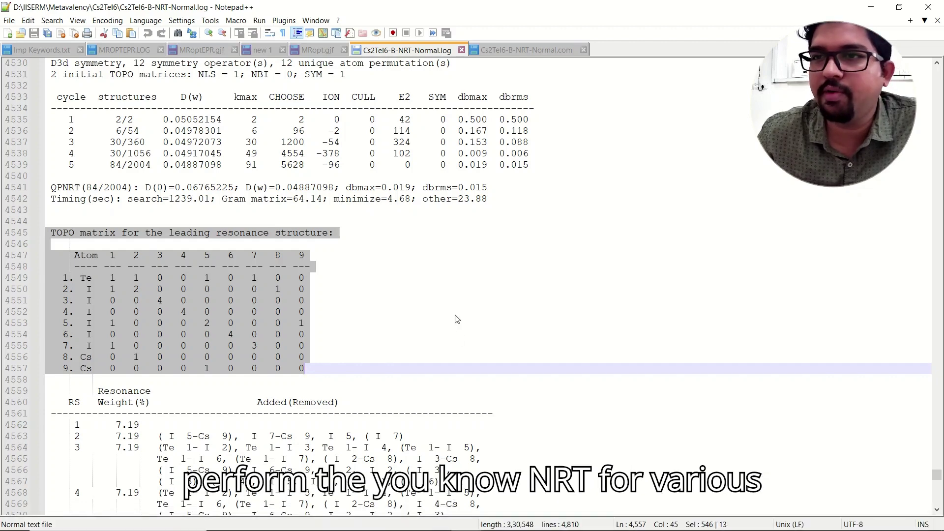
Return to the labelled Cs2TeI6 molecule in GaussView, rotate it, and measure the distance between tellurium atom 1 and iodine atom 2
click(871, 9)
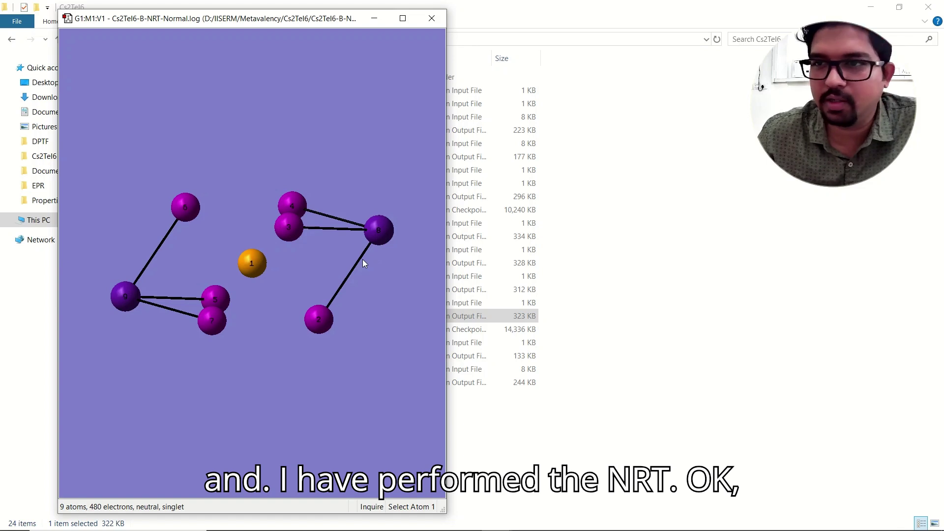
drag(368, 274, 295, 146)
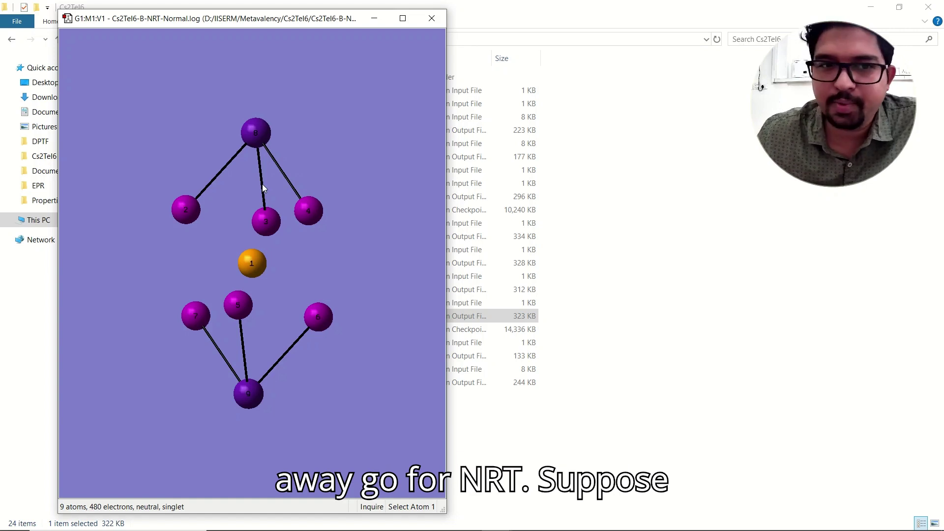
drag(211, 201, 196, 181)
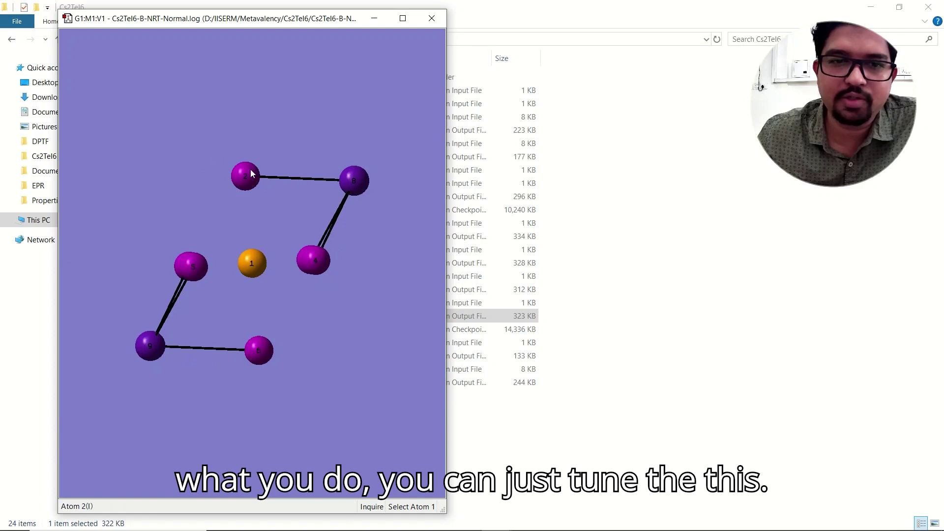
click(250, 265)
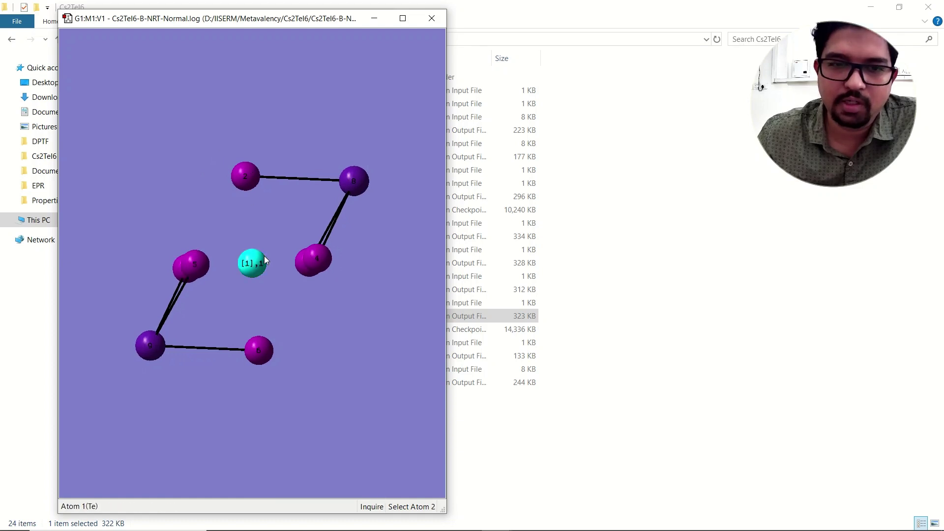
click(246, 183)
click(262, 196)
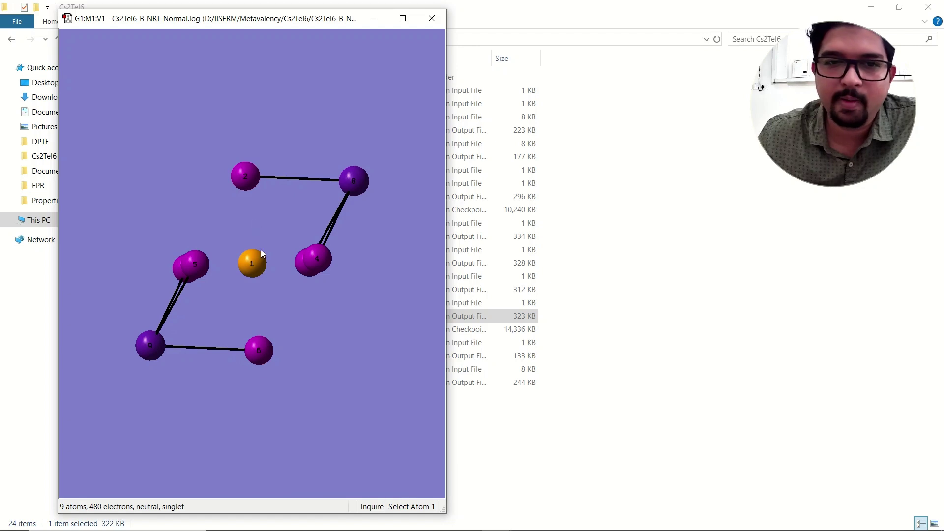
right_click(217, 55)
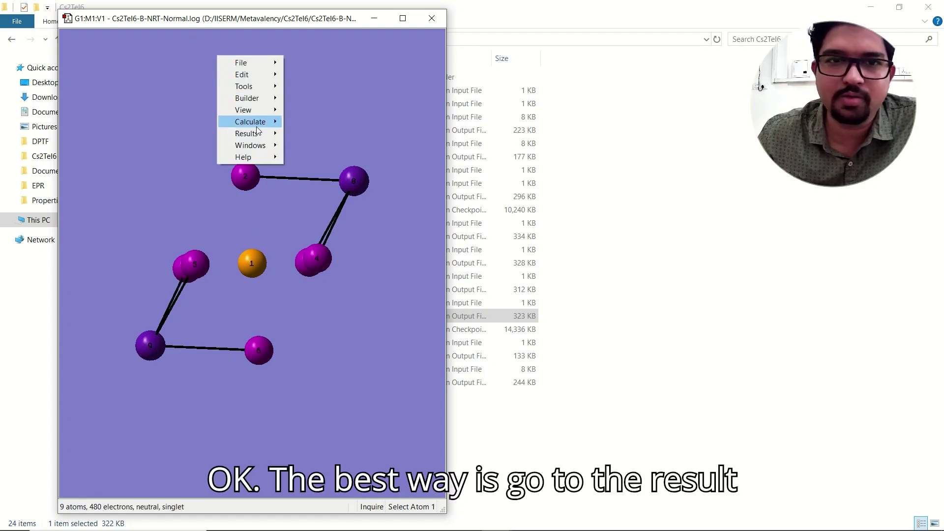
mouse_move(258, 134)
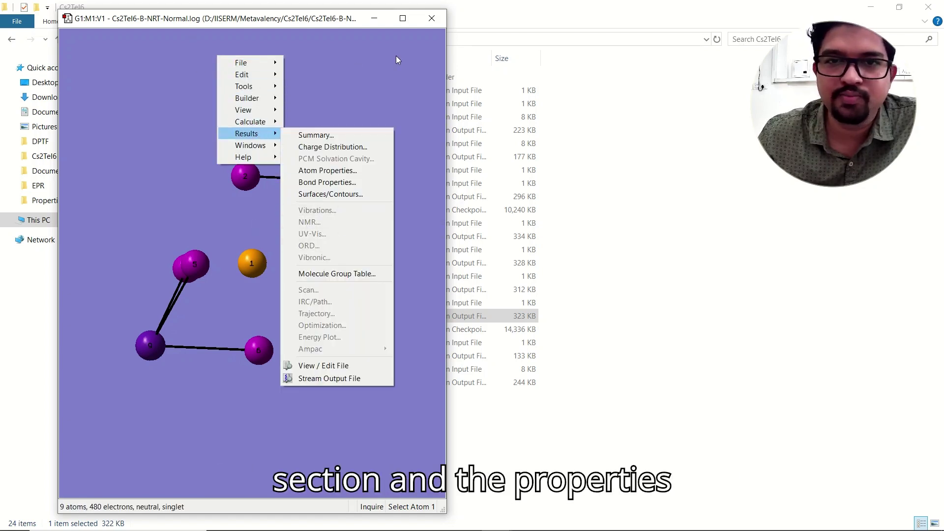
click(431, 21)
click(432, 19)
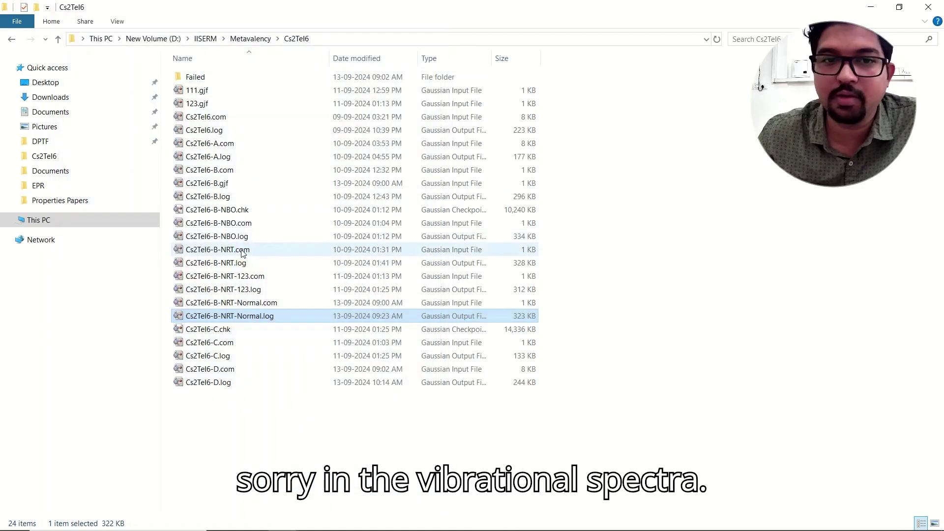
double_click(252, 290)
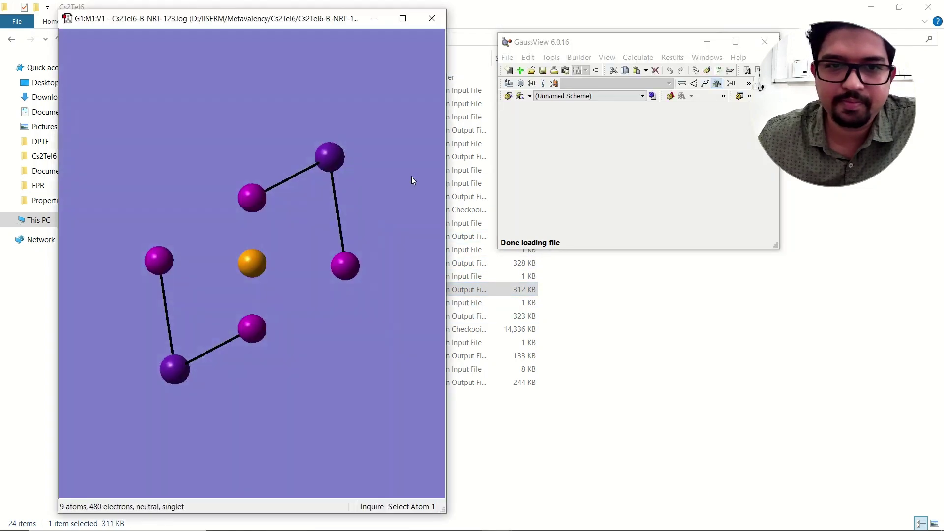
click(763, 42)
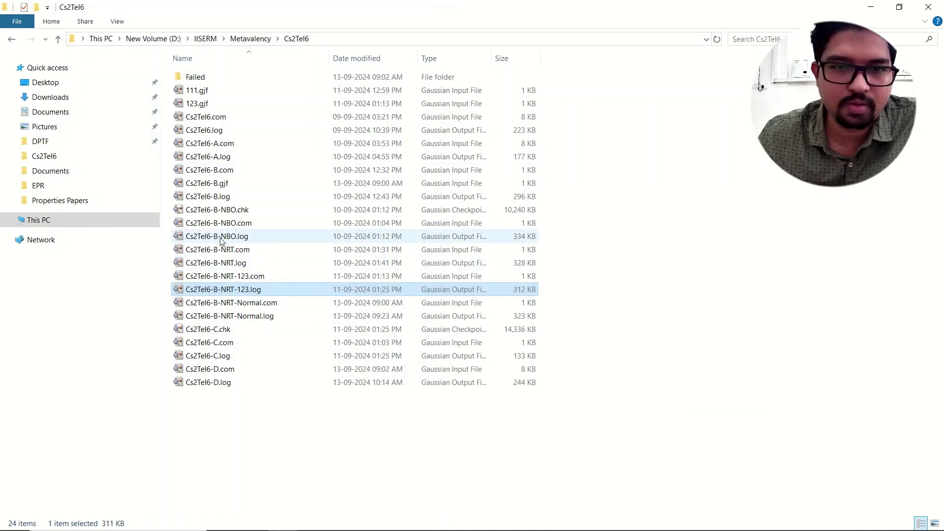
double_click(221, 237)
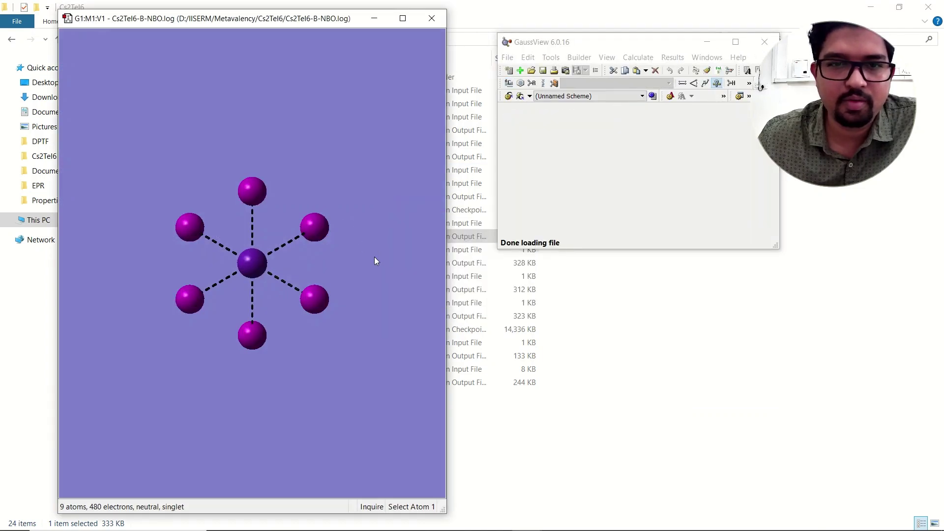
drag(377, 257, 362, 182)
right_click(334, 153)
mouse_move(373, 230)
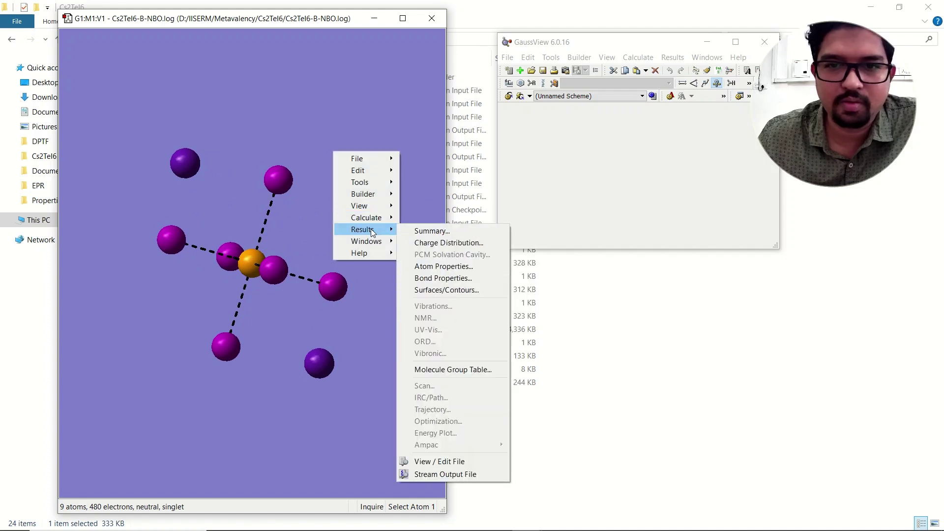
click(745, 49)
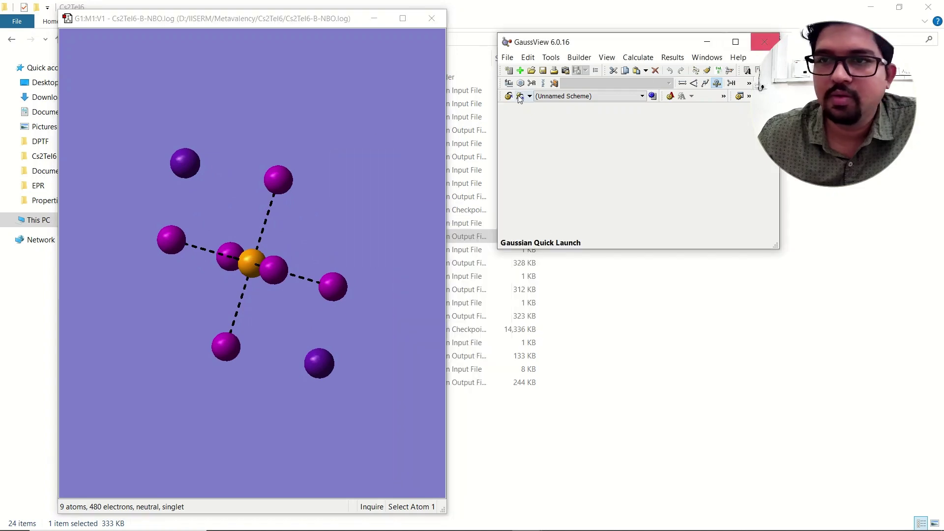
click(761, 47)
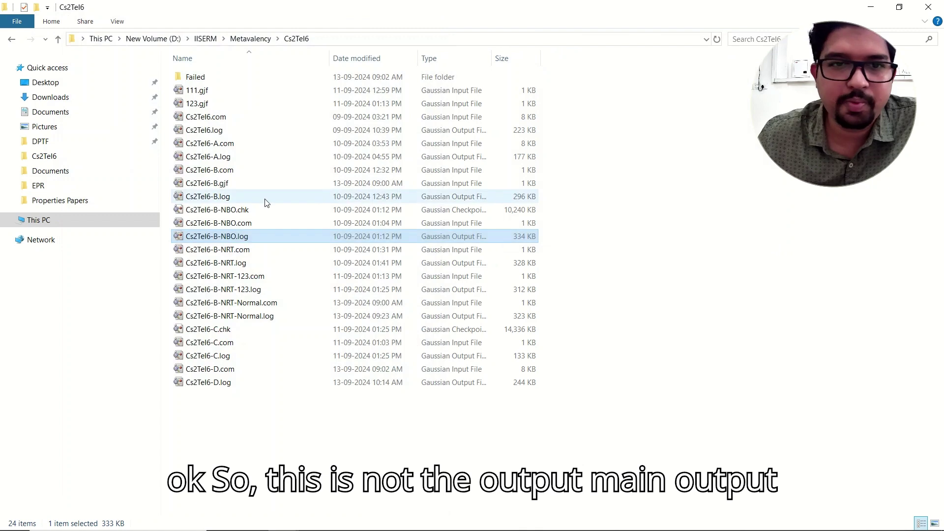
Open the optimized geometry Cs2TeI6-B.log in GaussView and display its vibrations beside the molecule
double_click(214, 198)
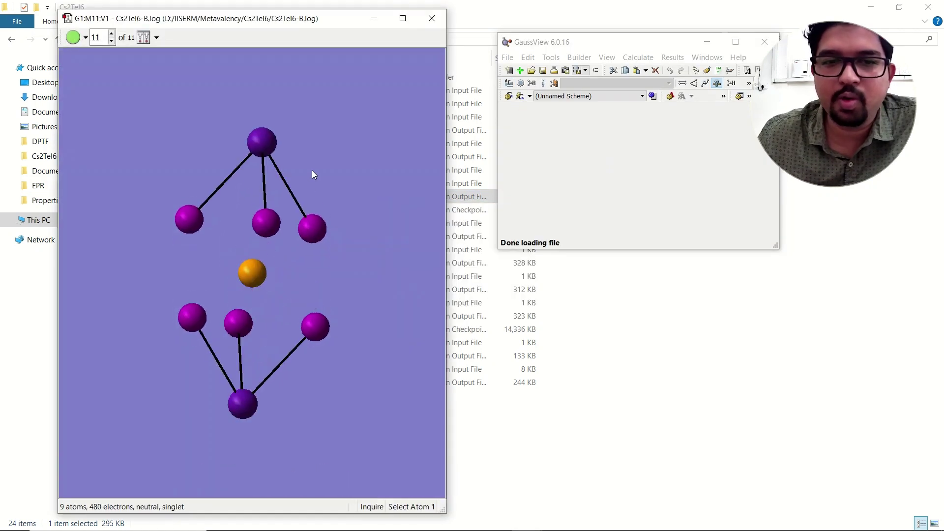
right_click(311, 157)
mouse_move(351, 237)
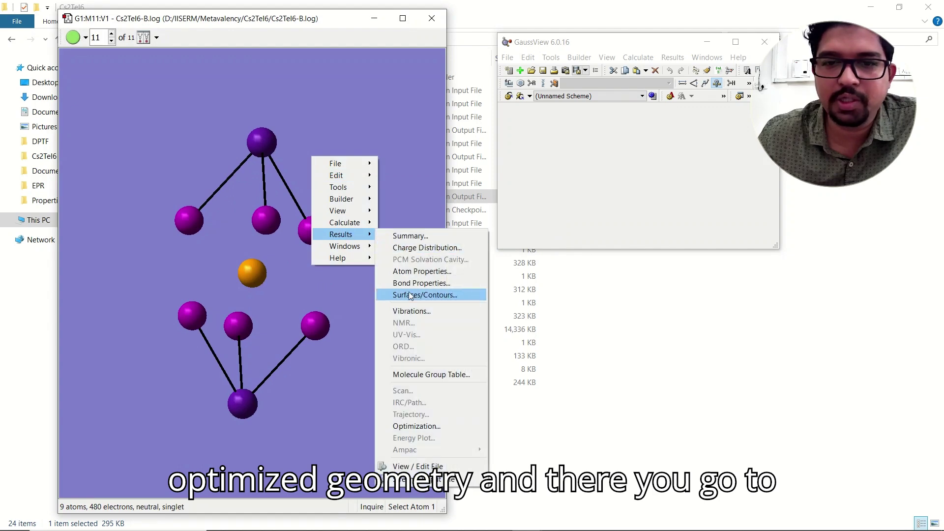
click(413, 310)
drag(398, 165, 576, 105)
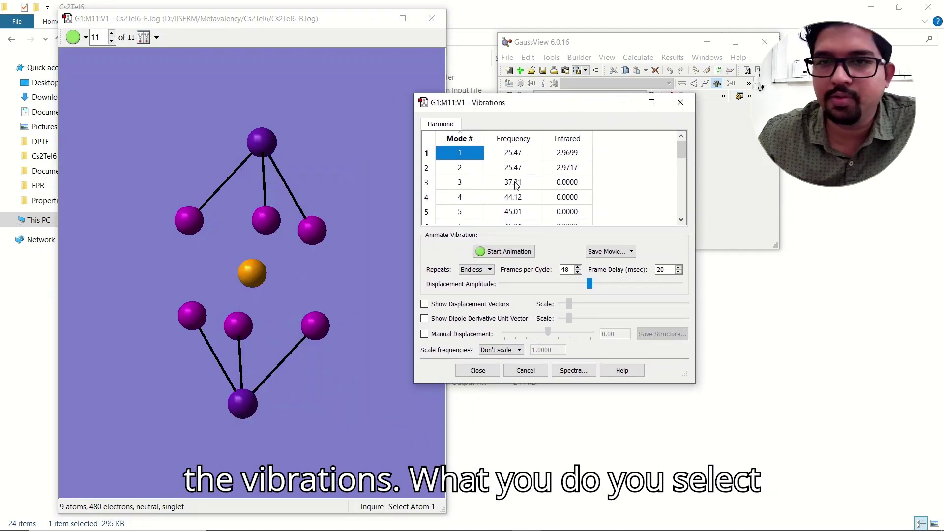
Select vibration mode 18, rotate the molecule for a better view, and play and stop the mode's animation
scroll(511, 191, down, 5)
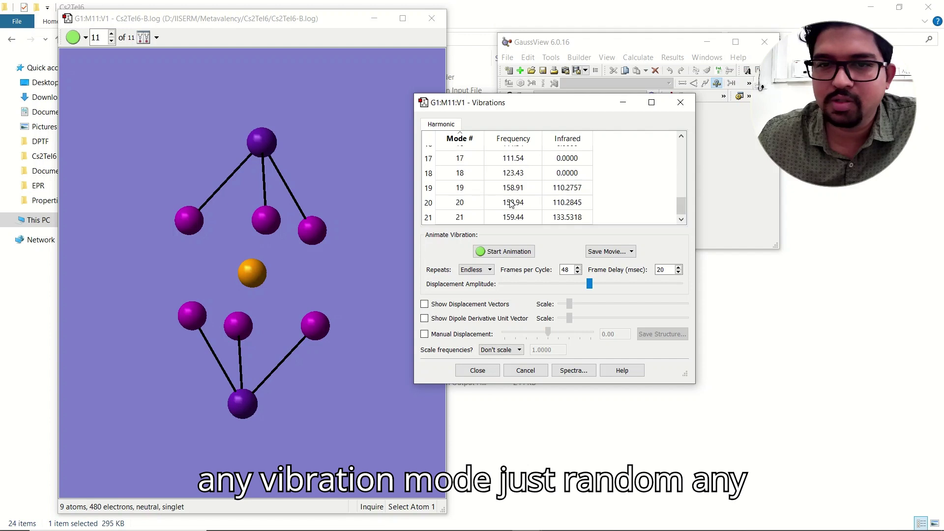
scroll(510, 196, up, 1)
click(516, 212)
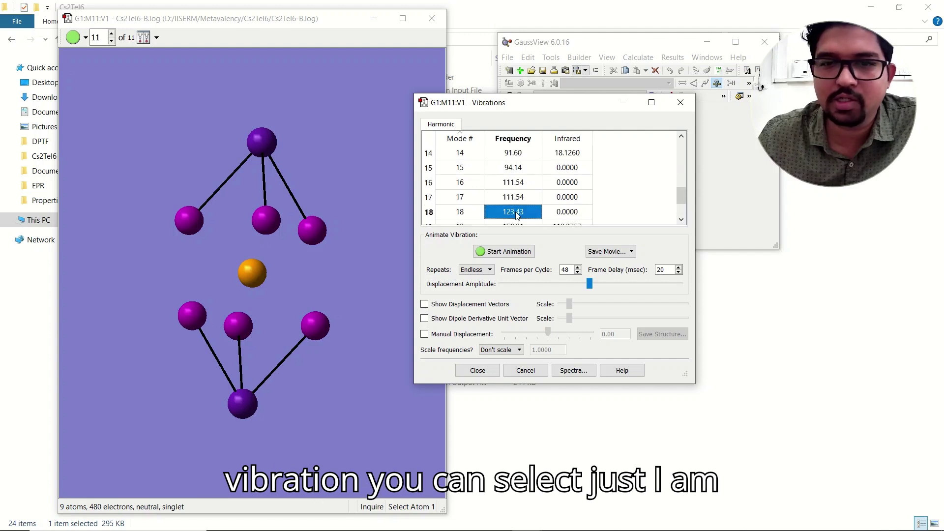
mouse_move(285, 133)
mouse_down()
mouse_move(321, 119)
mouse_move(289, 135)
mouse_up()
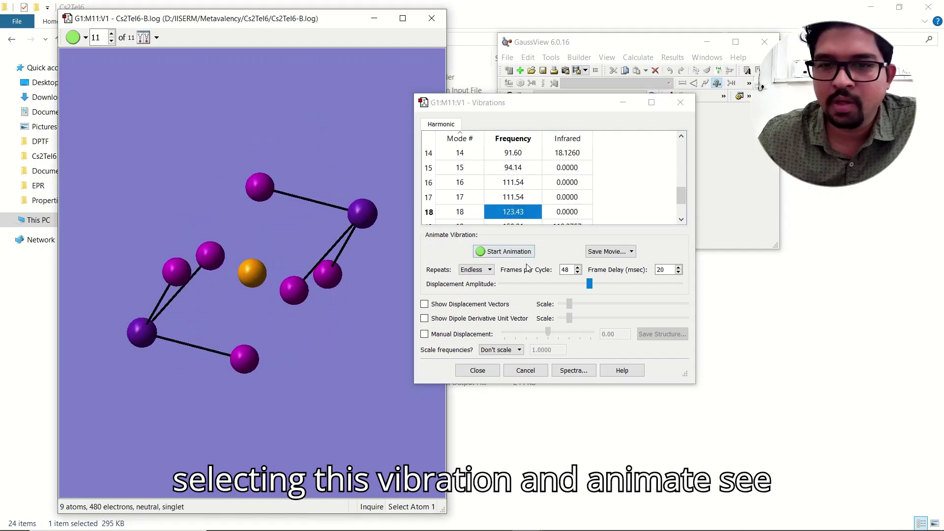
click(516, 254)
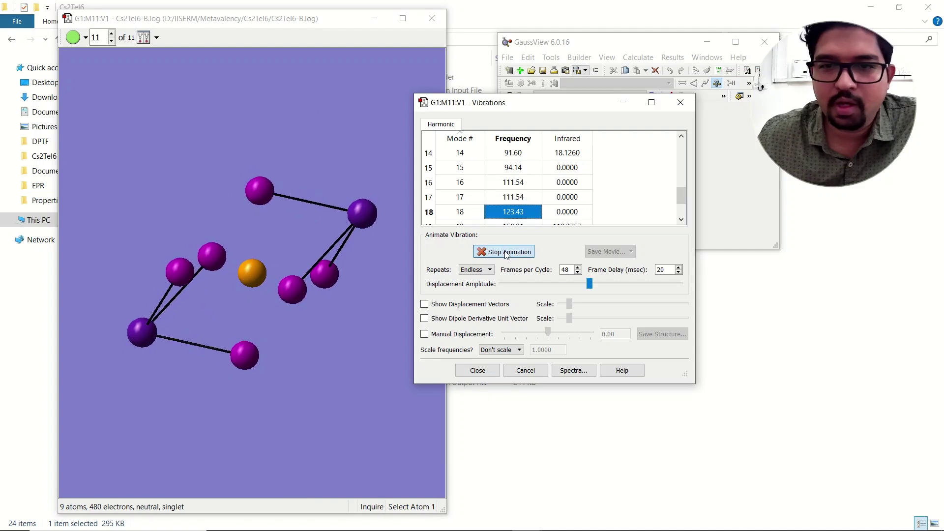
click(514, 254)
Preview a manual displacement of 0.11 along mode 18, and close the vibrations dialog and molecule without saving
click(467, 335)
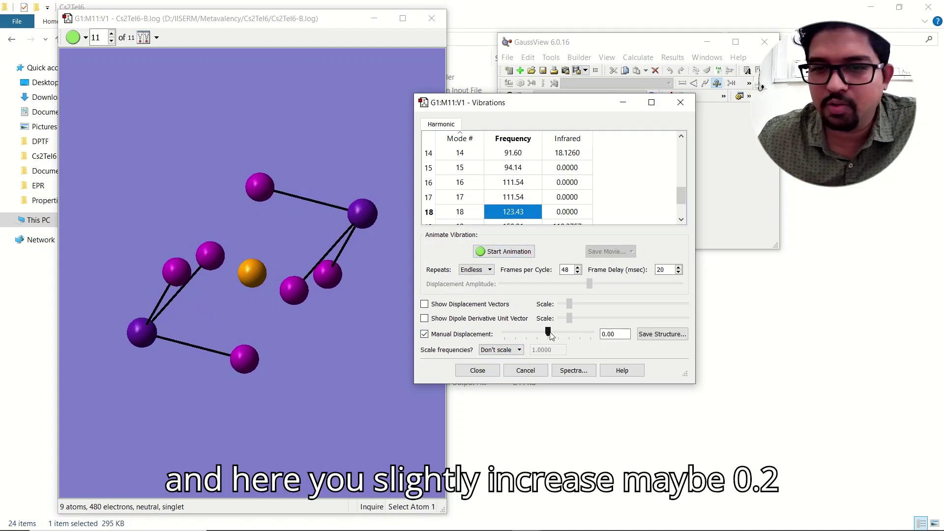
drag(549, 333, 554, 334)
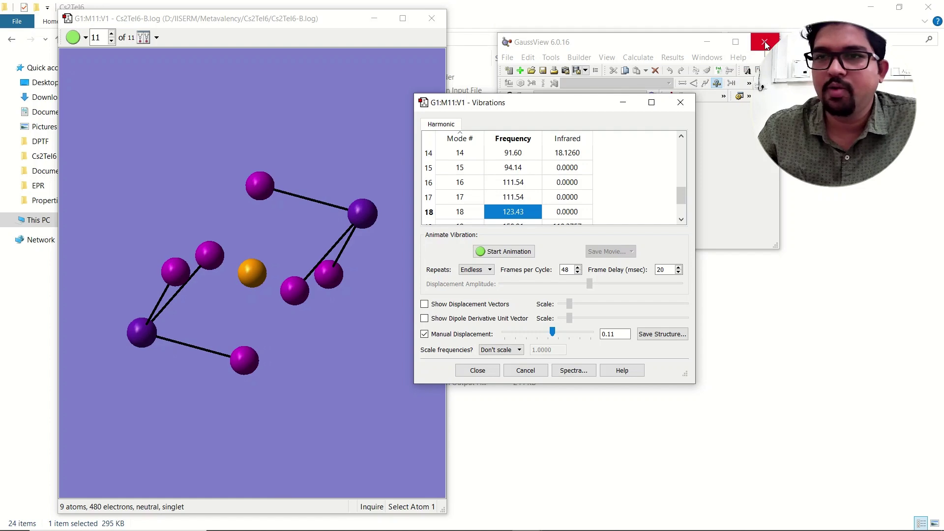
click(681, 102)
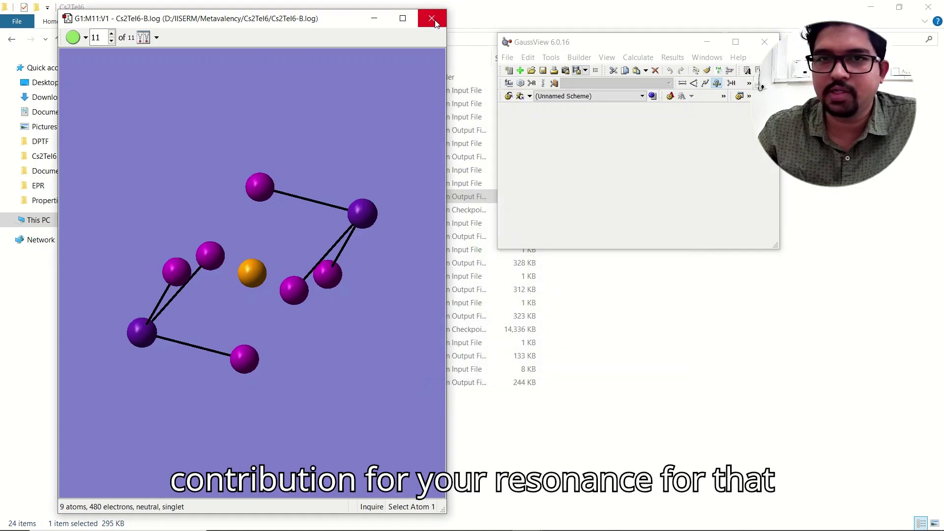
click(432, 18)
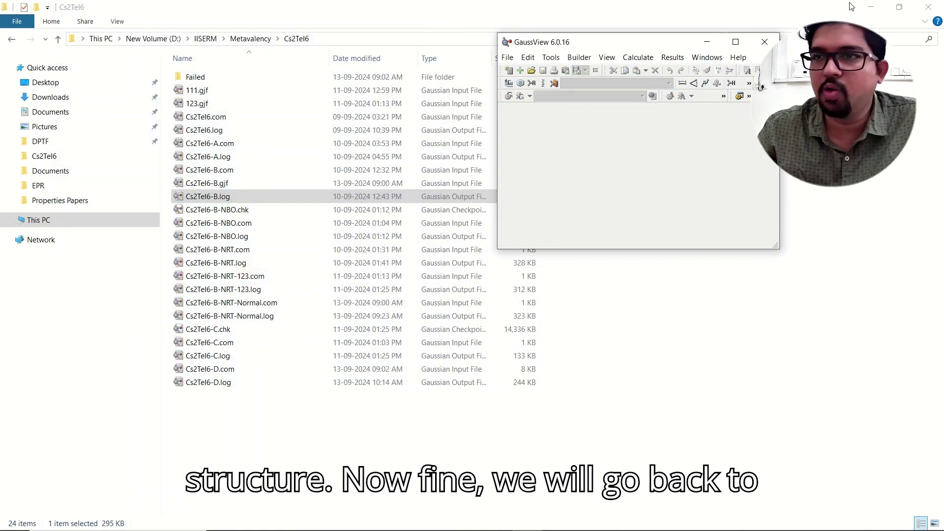
Open Cs2TeI6-B-NRT-Normal.log from the Cs2TeI6 folder in Notepad++
click(255, 321)
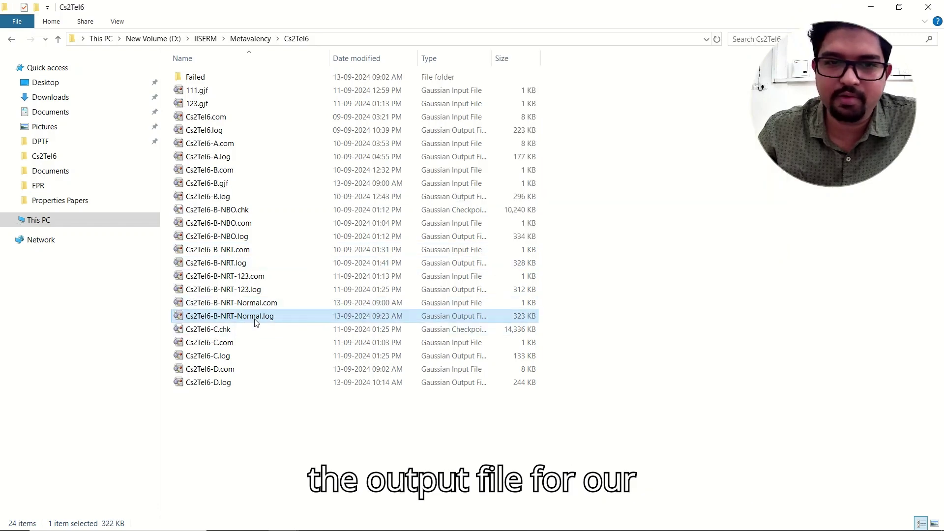
right_click(254, 317)
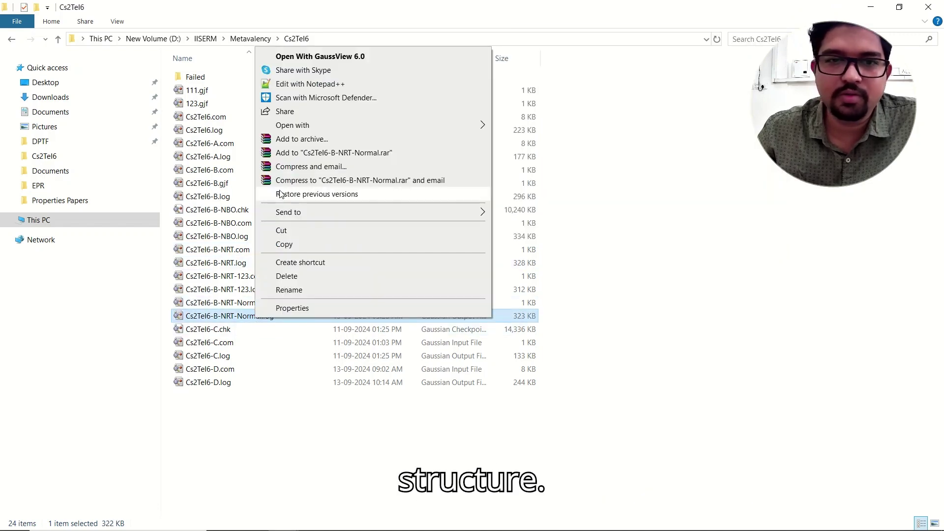
click(295, 82)
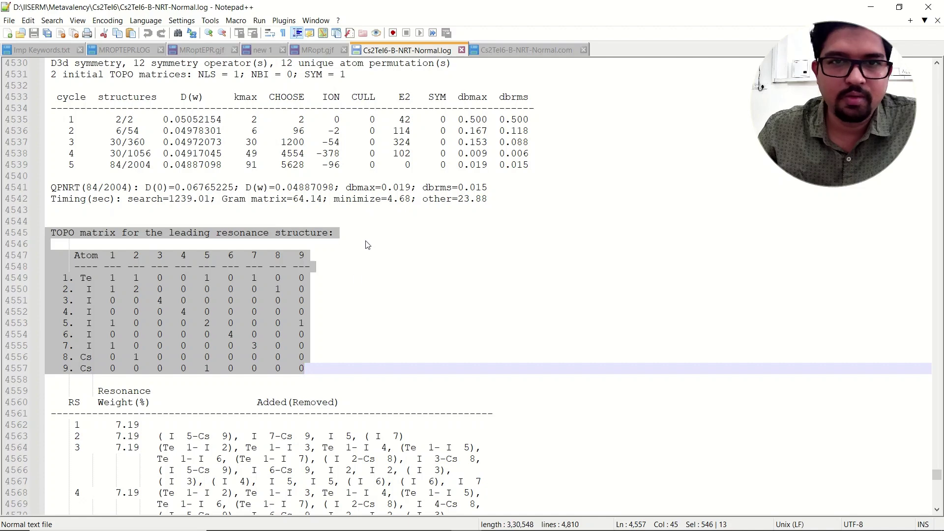
Open Cs2TeI6-B-NRT-Normal.log in GaussView, show the atom labels, and rotate the molecule to expose the central tellurium atom
click(528, 520)
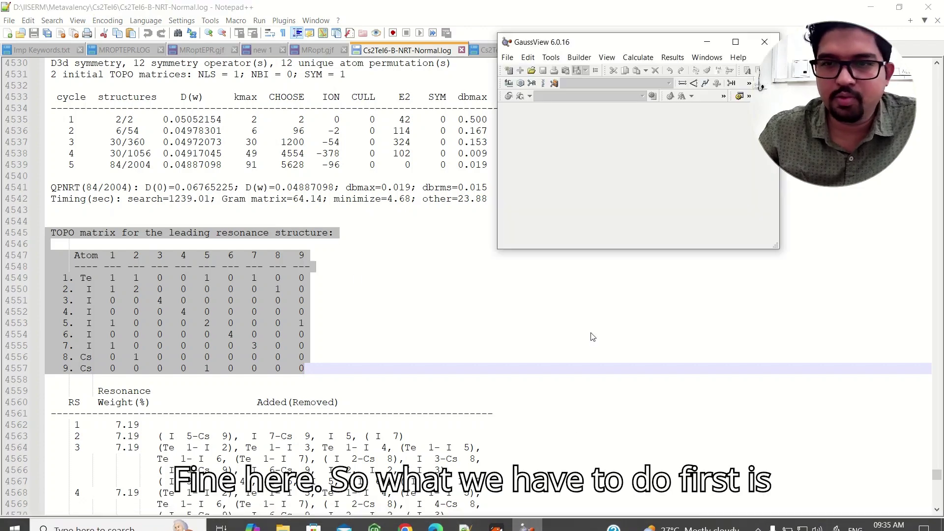
mouse_move(283, 519)
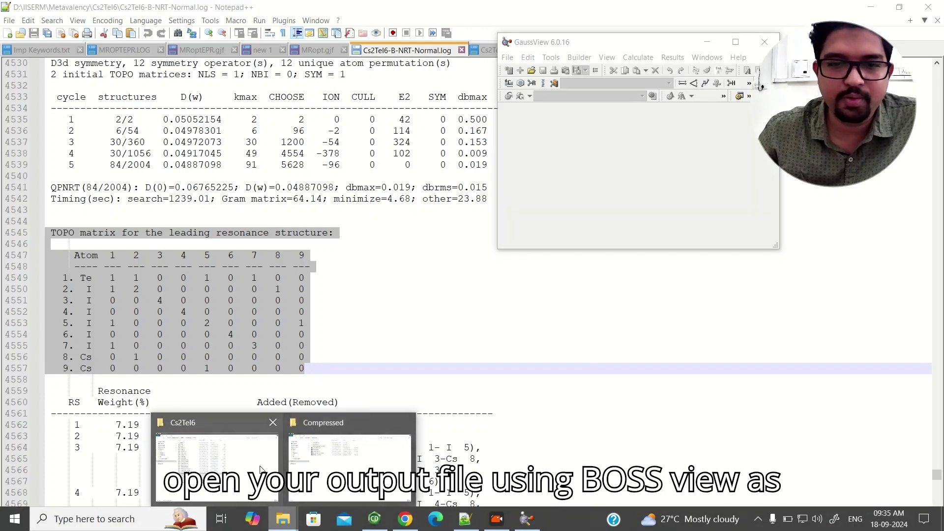
click(232, 467)
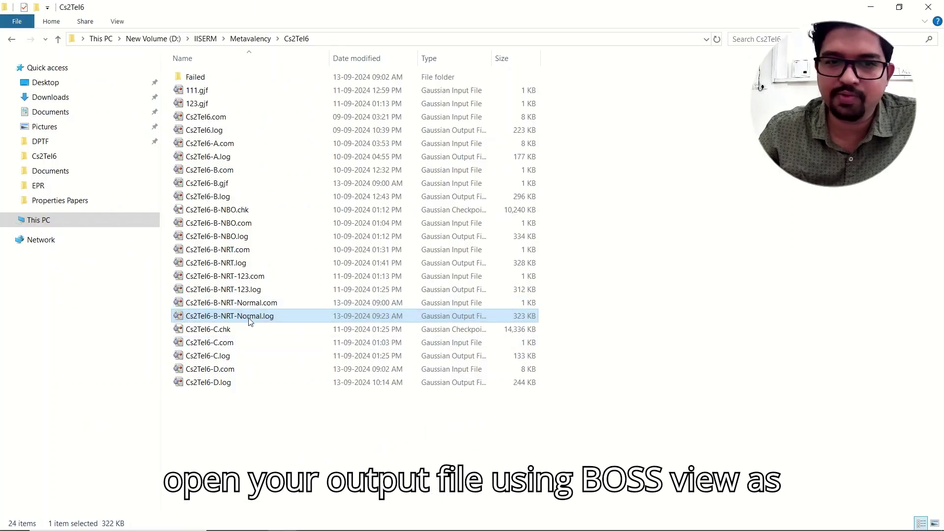
double_click(249, 316)
right_click(286, 105)
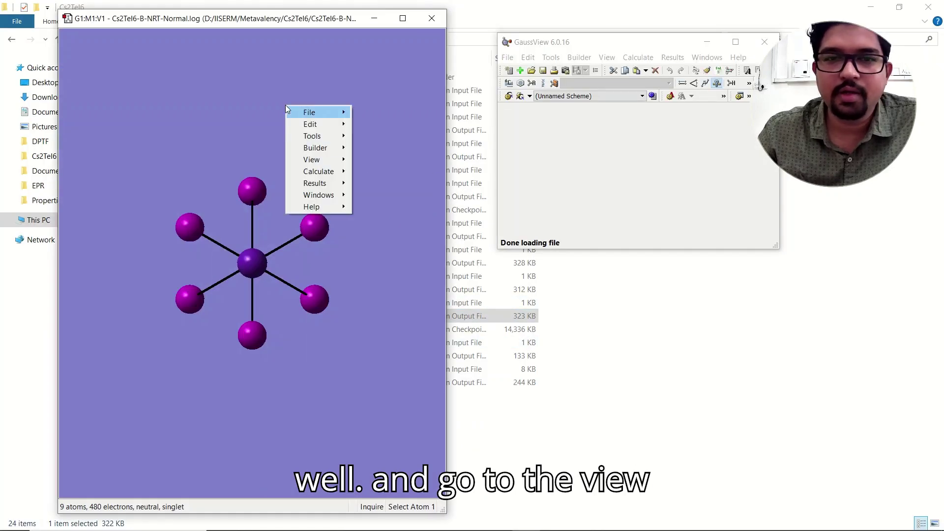
mouse_move(315, 159)
click(383, 227)
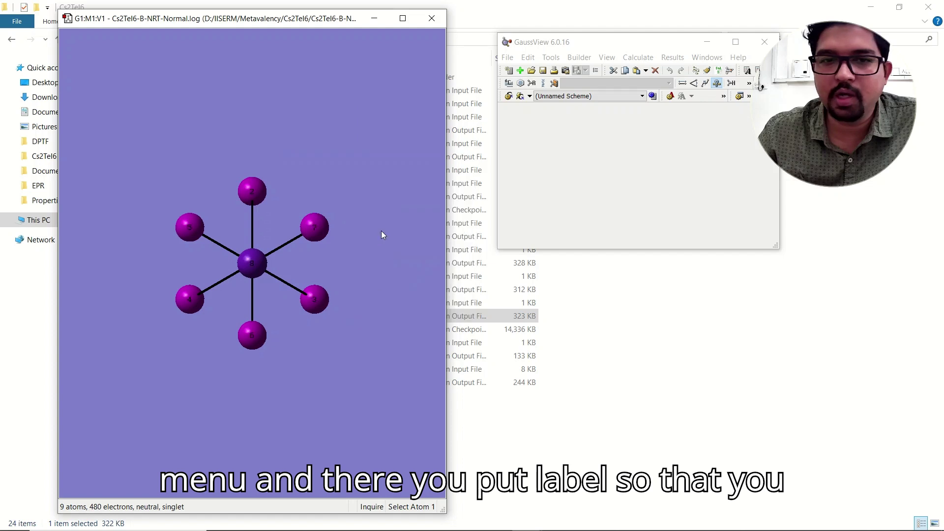
drag(315, 267, 312, 211)
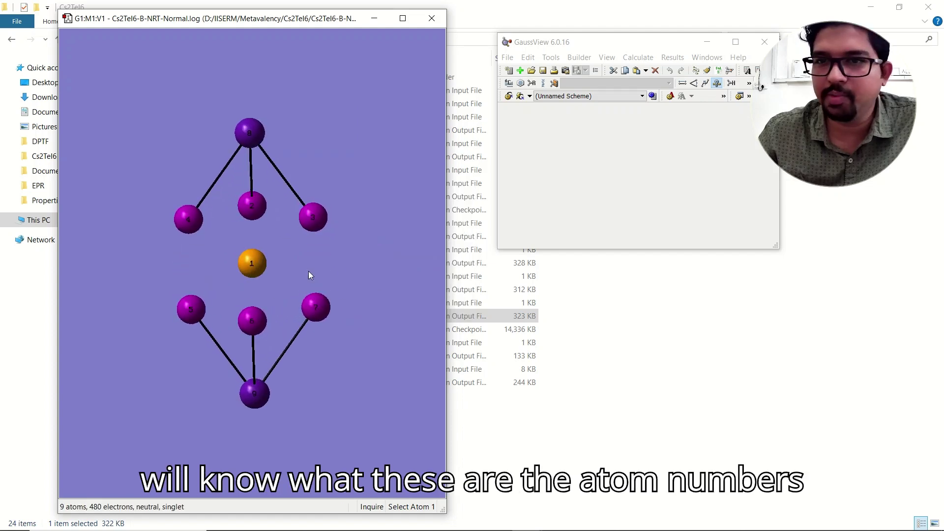
Switch to Notepad++ and highlight the column numbers 1 and 2 and the Te row label in the log's TOPO matrix
click(465, 519)
click(85, 255)
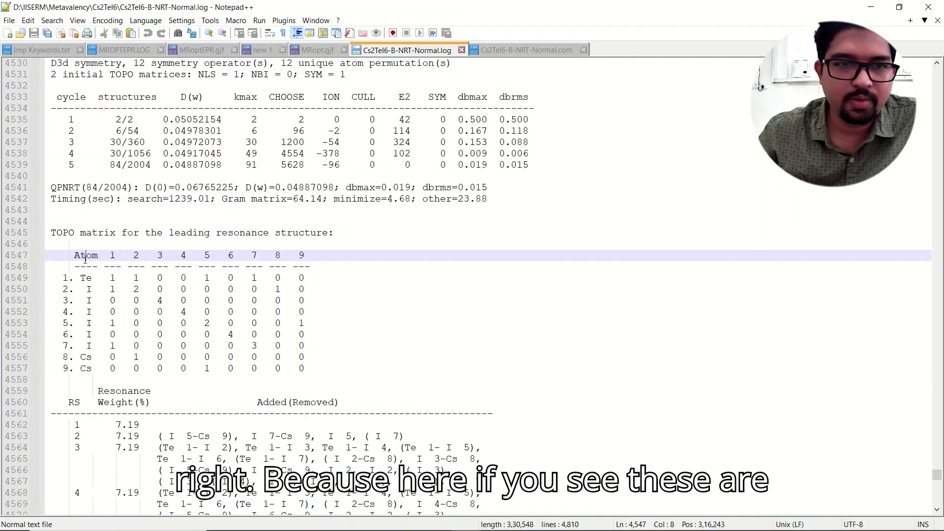
double_click(112, 255)
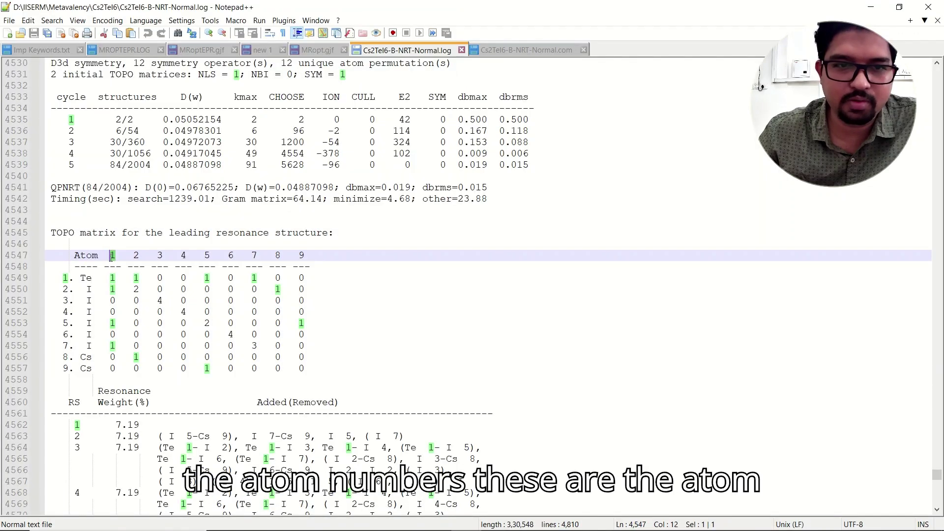
double_click(137, 255)
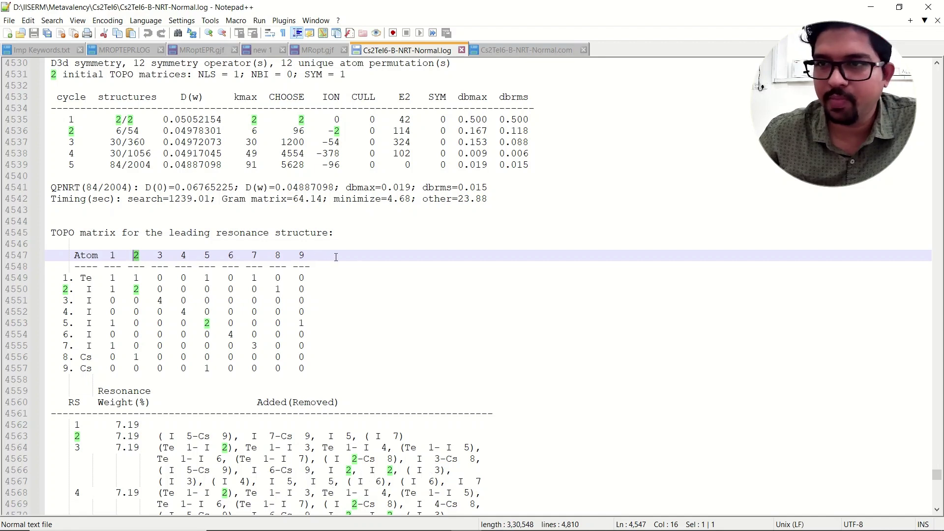
double_click(83, 279)
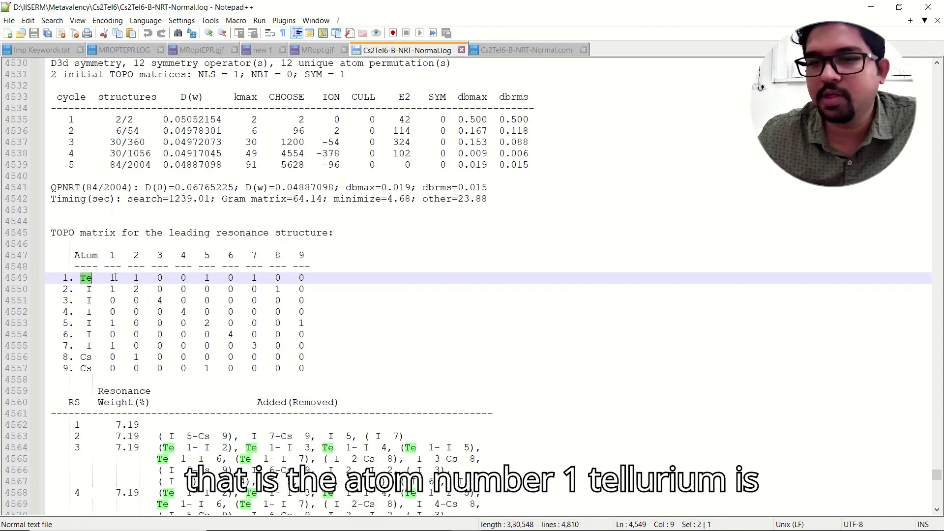
Place the labelled GaussView molecule beside the TOPO matrix and rotate it to expose the iodines around tellurium atom 1
mouse_move(525, 522)
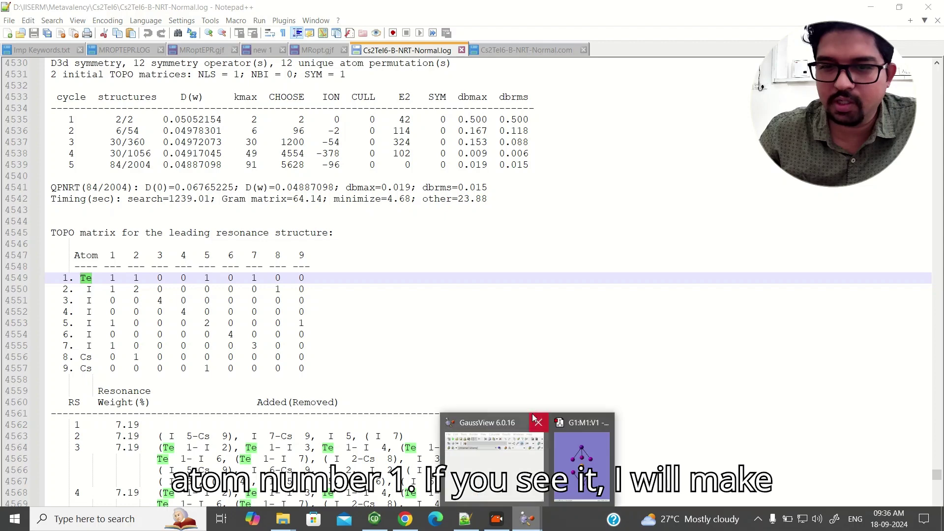
click(564, 468)
drag(227, 18, 615, 15)
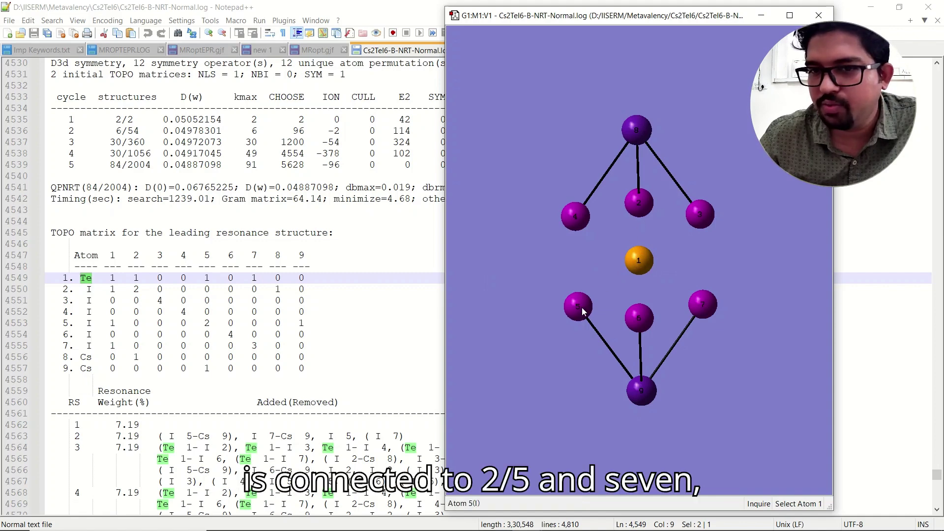
drag(659, 345, 668, 270)
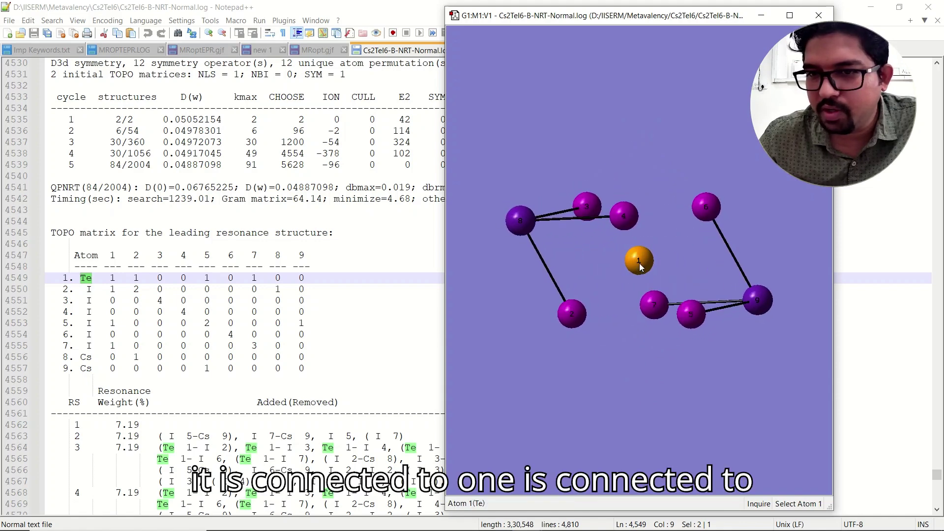
Trace the connections of tellurium atom 1 to iodine atoms 2, 7 and 5 by selecting them, and clear the selection
click(573, 318)
click(639, 260)
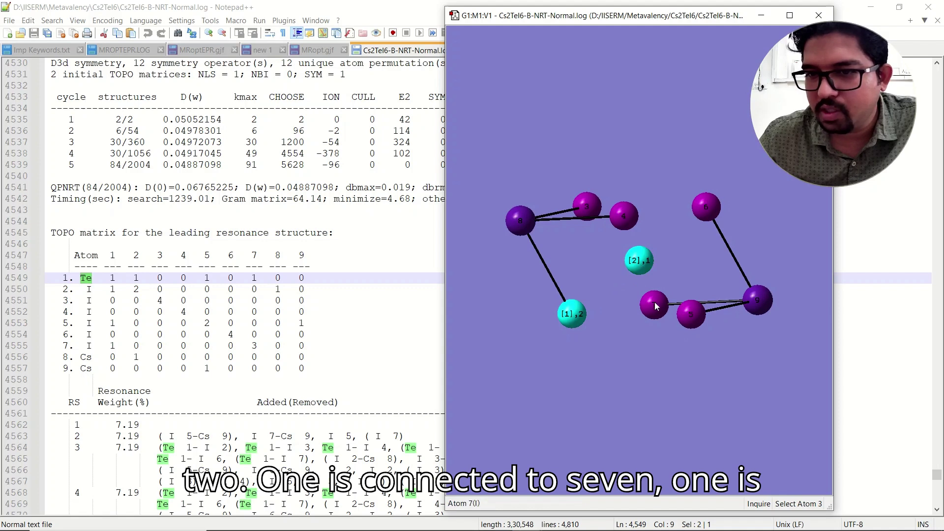
click(654, 306)
click(646, 262)
click(693, 316)
click(709, 356)
drag(665, 258, 656, 261)
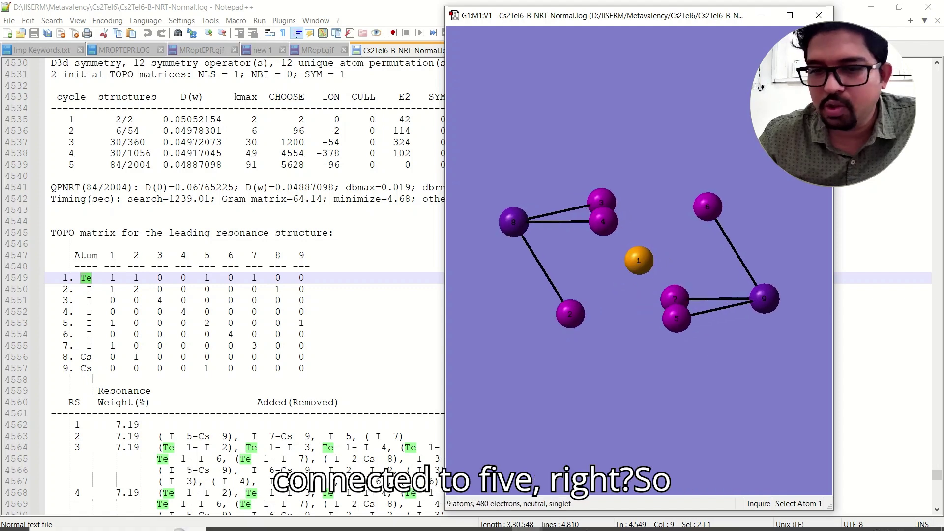
View the ChemDraw sketch of atom 1 bonded to 2, 5 and 7, and highlight the first resonance structure's weight in the Notepad++ log
click(469, 519)
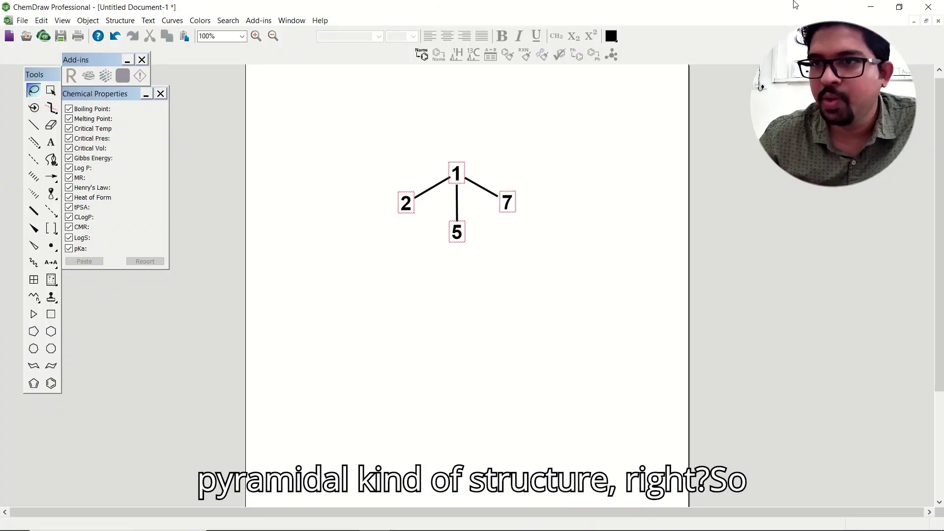
click(872, 6)
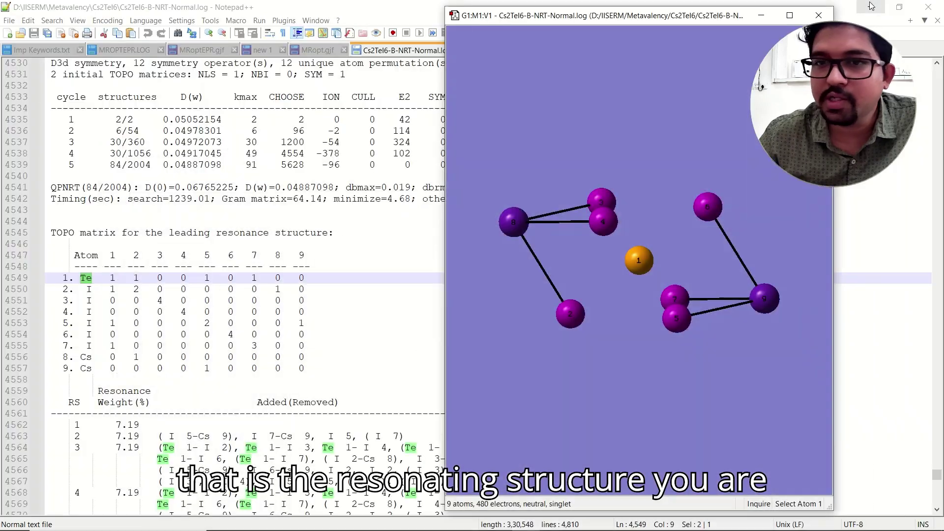
scroll(228, 361, down, 3)
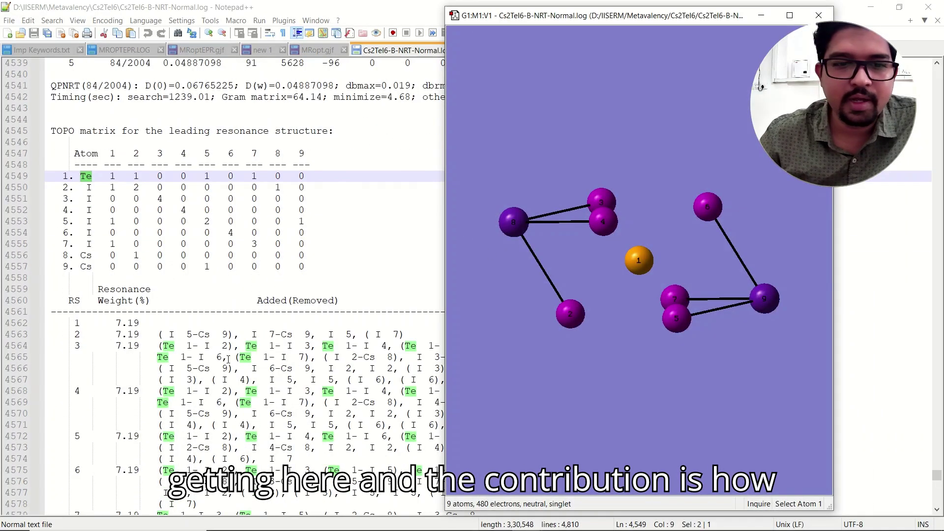
click(152, 328)
drag(115, 323, 139, 323)
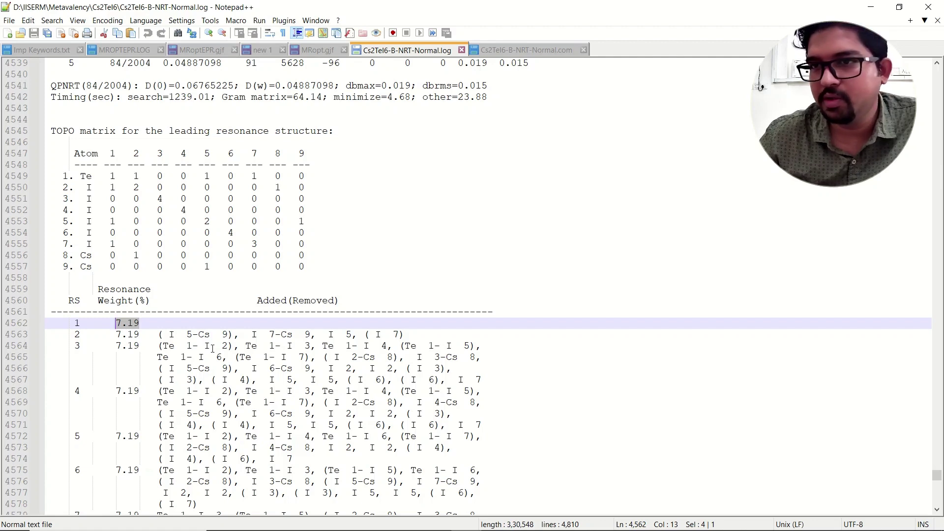